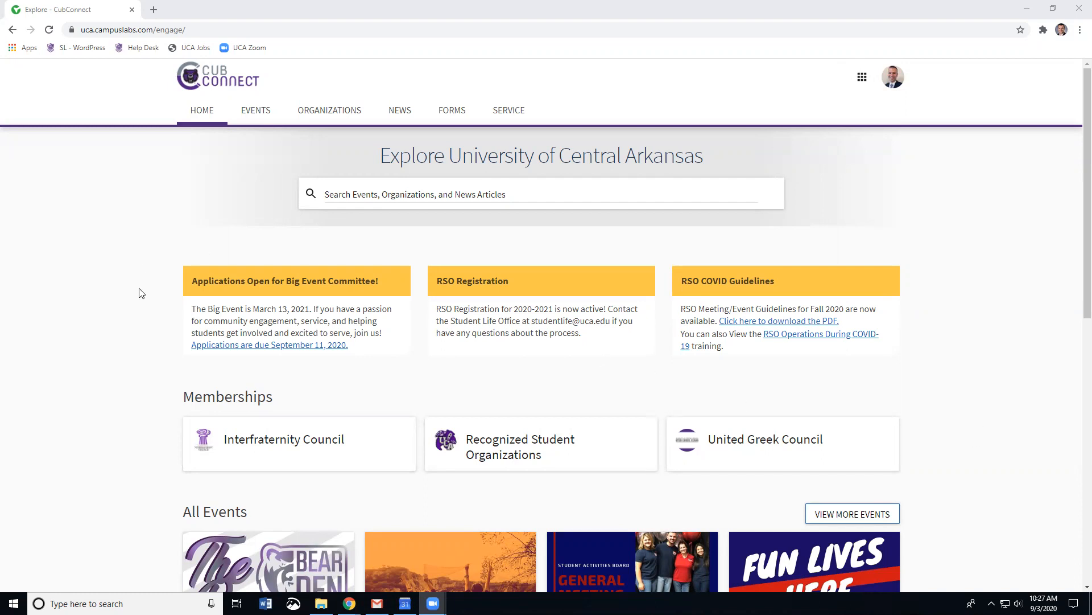
Step: Open the Interfraternity Council's Manage Organization area and go to its Events list
left_click(276, 449)
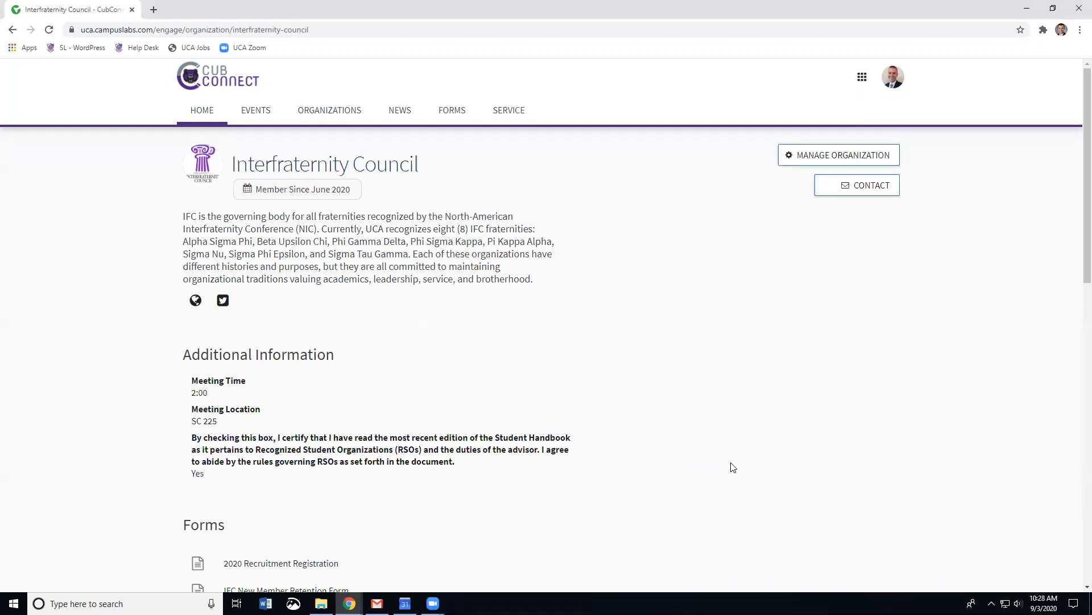
left_click(822, 155)
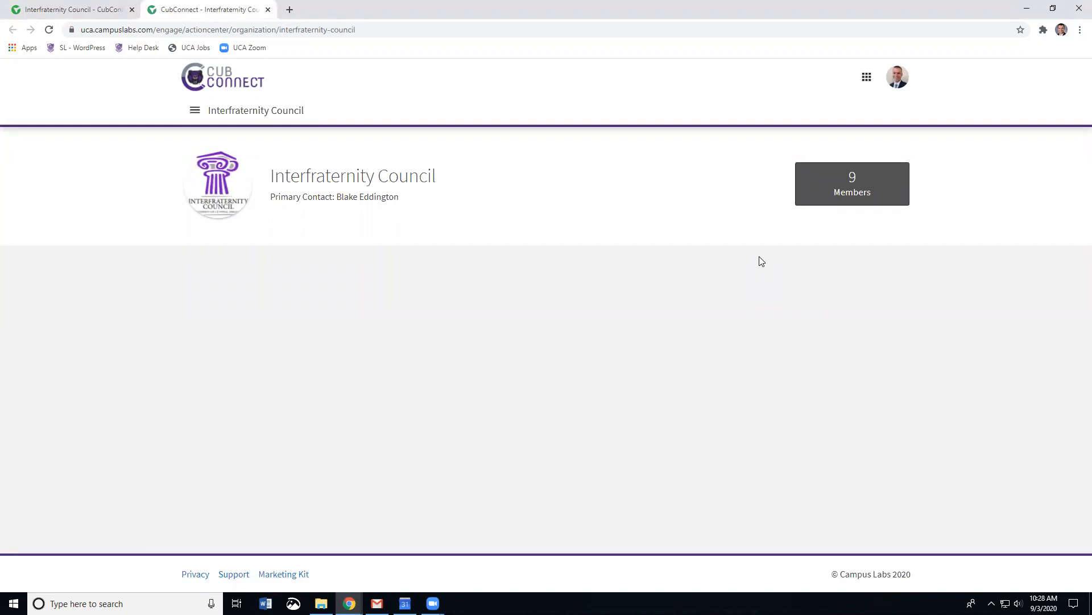
left_click(196, 112)
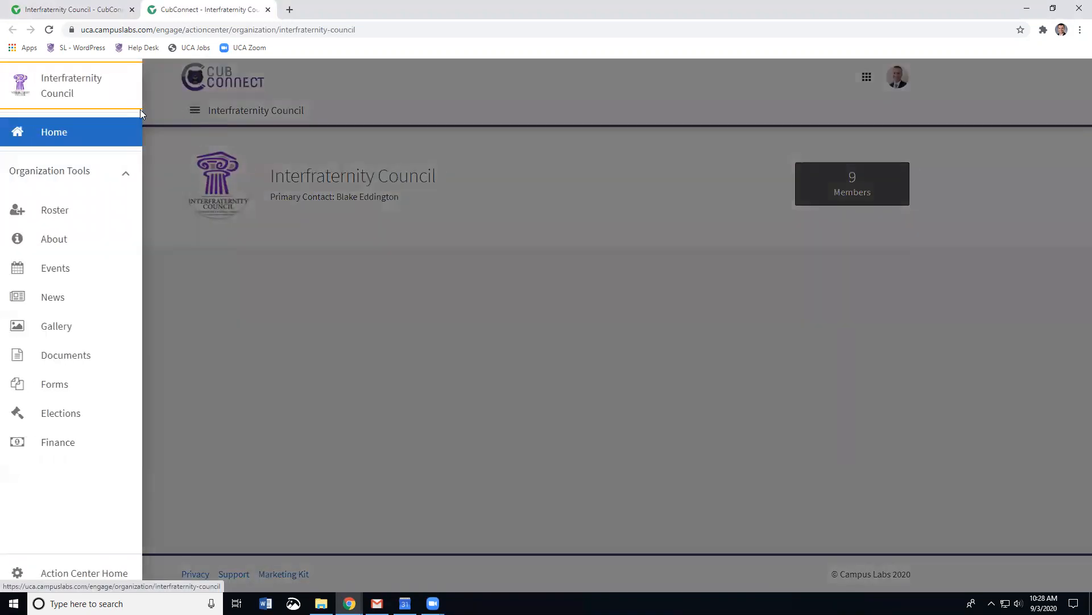
left_click(53, 278)
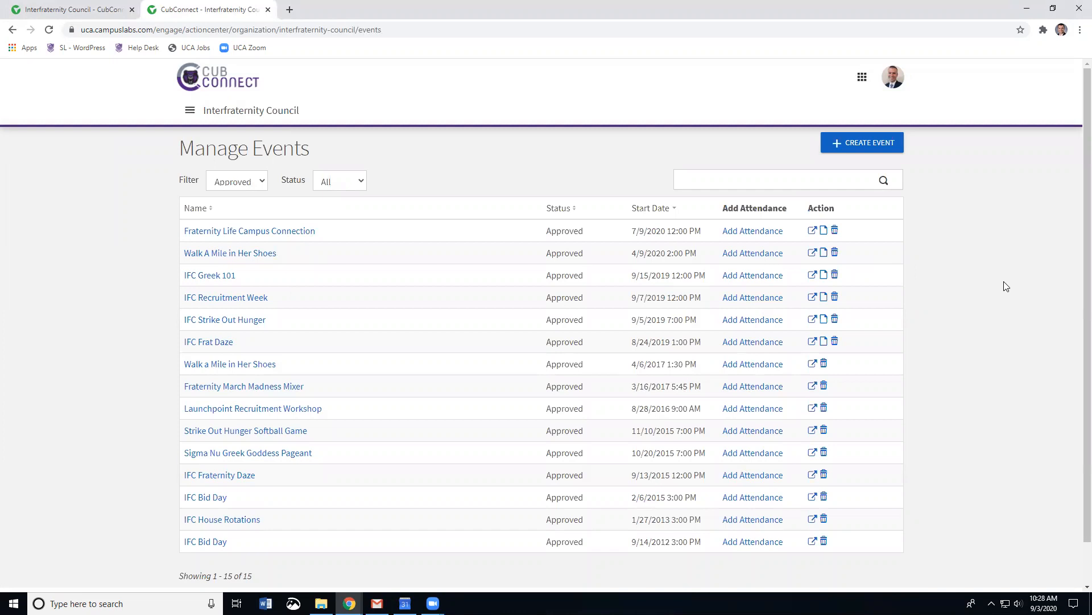
Step: Start a new event titled 'Council Meeting'
left_click(864, 147)
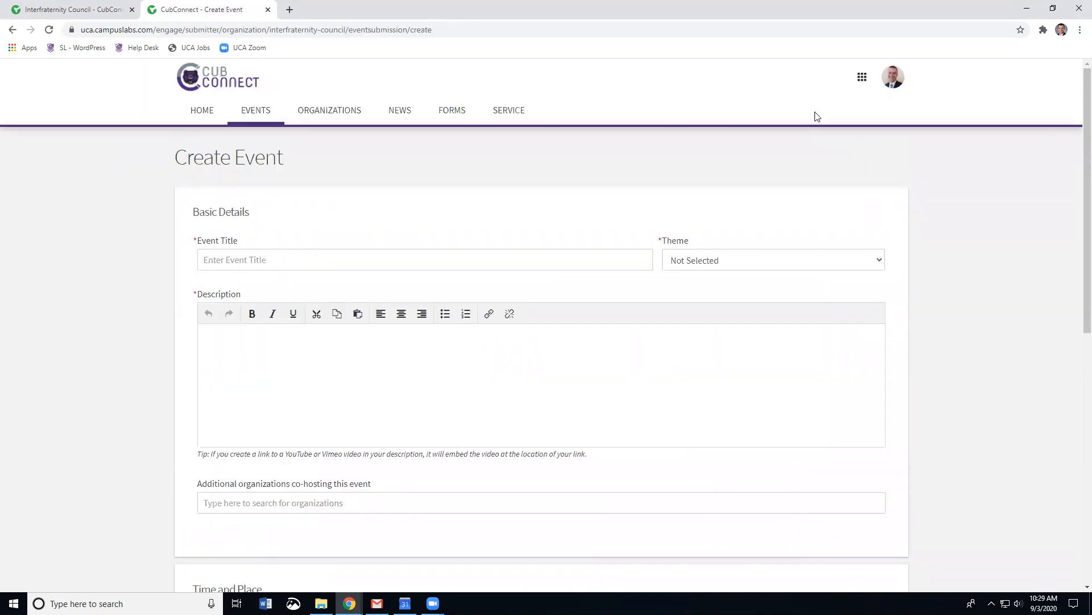
left_click(272, 261)
type("C")
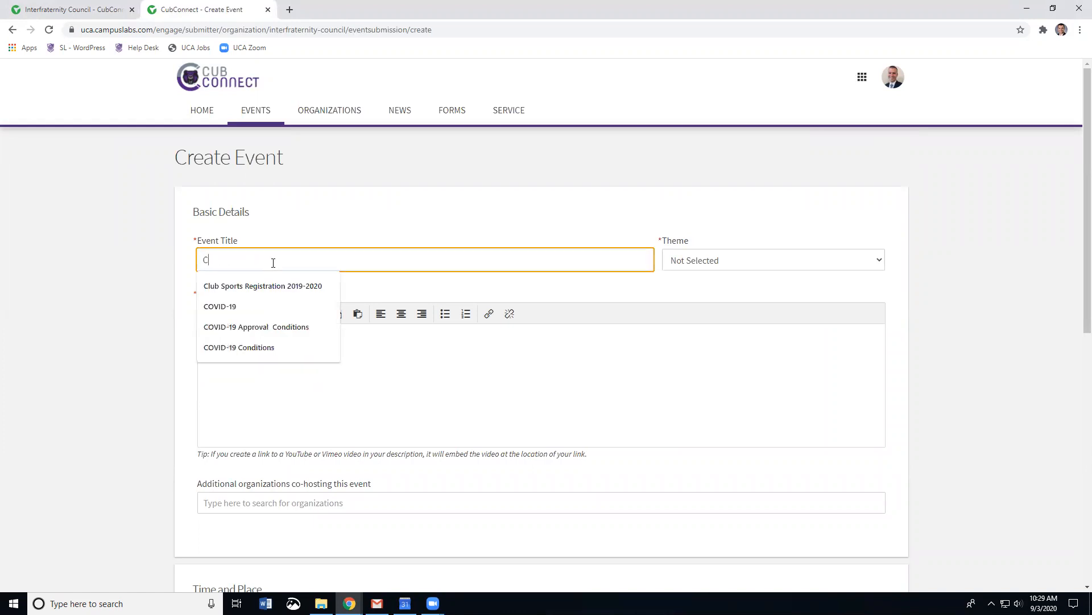
type("ouncil Meeting")
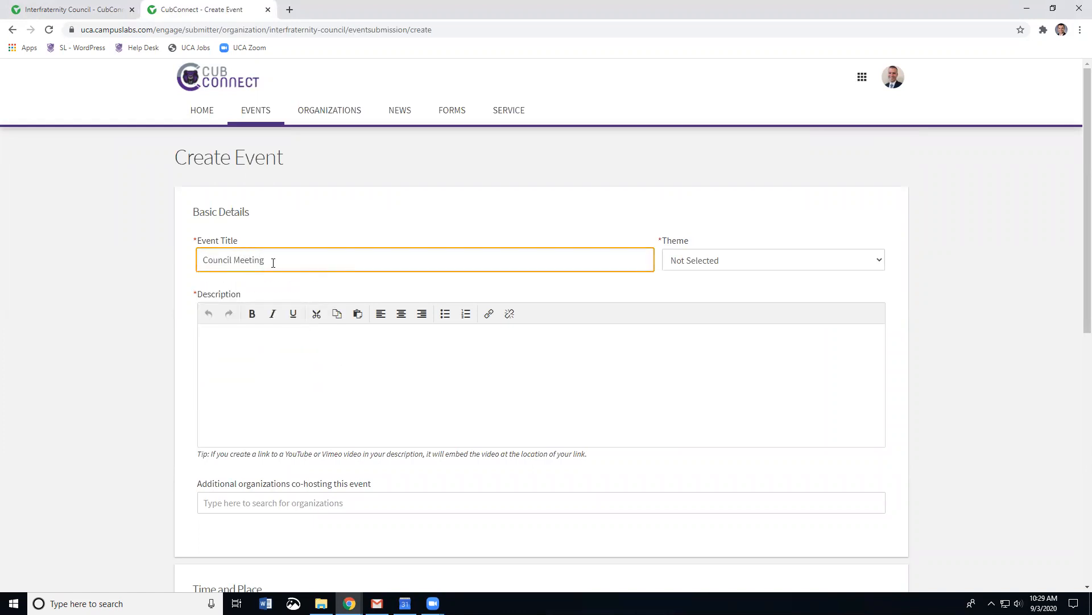
Step: Set the theme to Group Business and describe a weekly IFC meeting requiring masks and social distancing
left_click(730, 260)
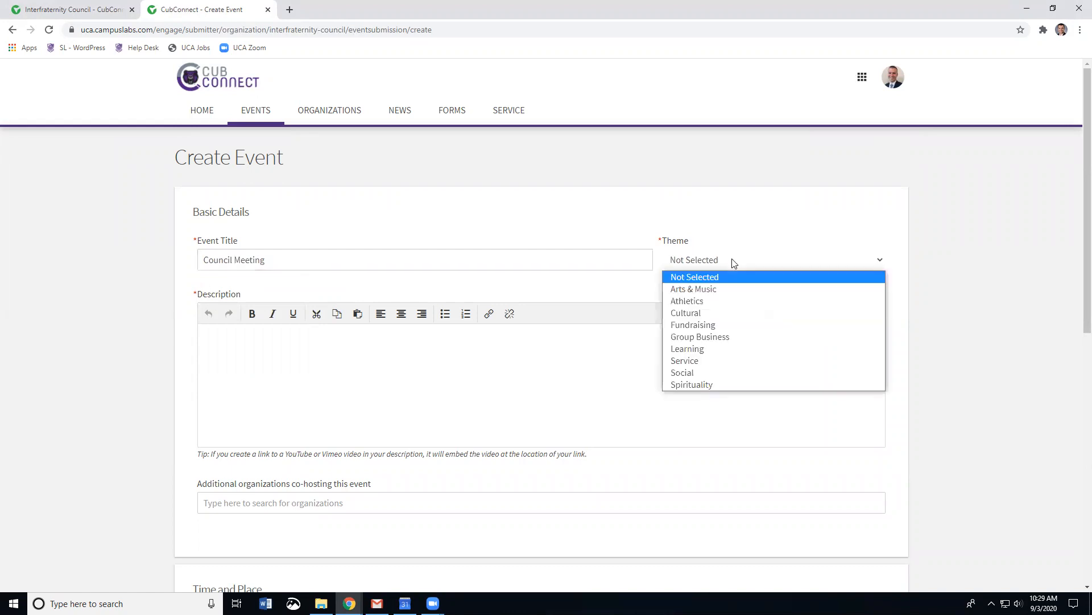
left_click(705, 337)
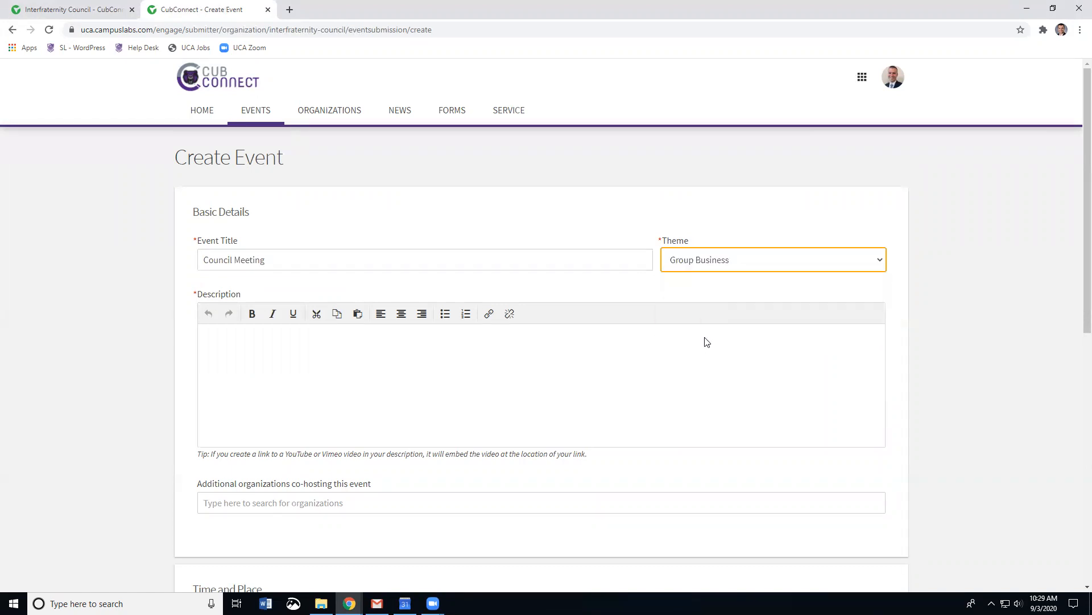
left_click(837, 265)
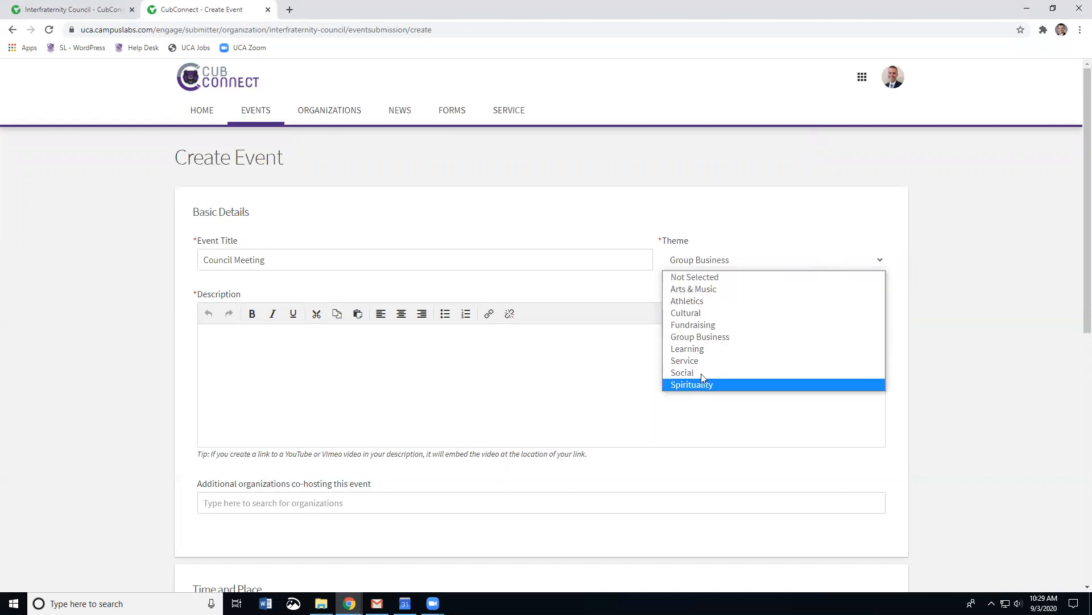
left_click(703, 341)
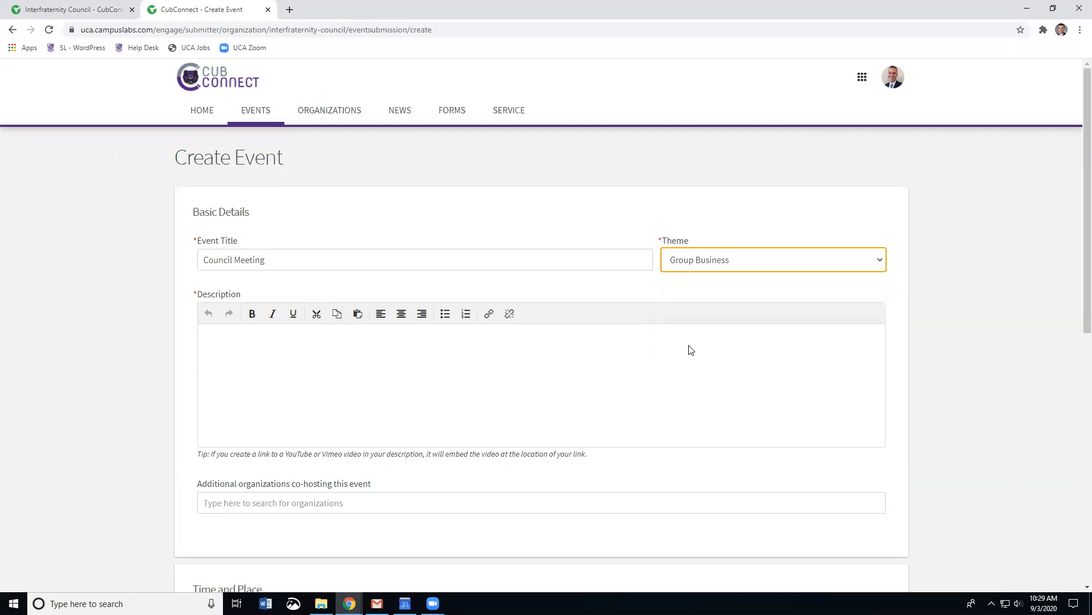
left_click(315, 353)
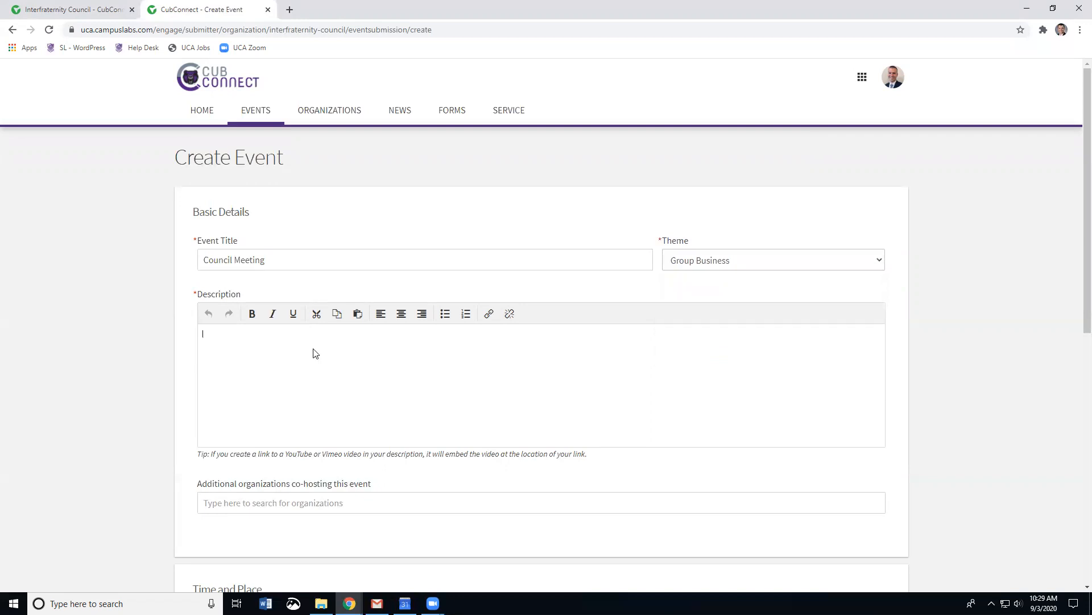
type("Join th")
type("e IFC for our weekly ")
type("meeting. Mask")
type("s and social d")
type("isct")
type("ancing required!")
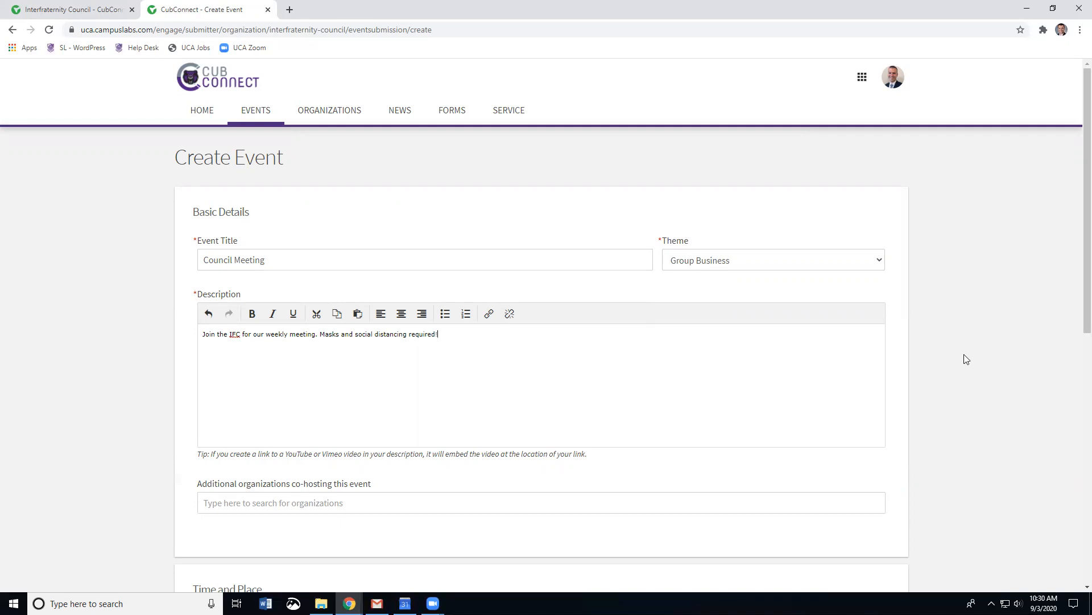
Step: Set the event's start date to 29 Sep 2020
scroll(966, 359, "down", 2)
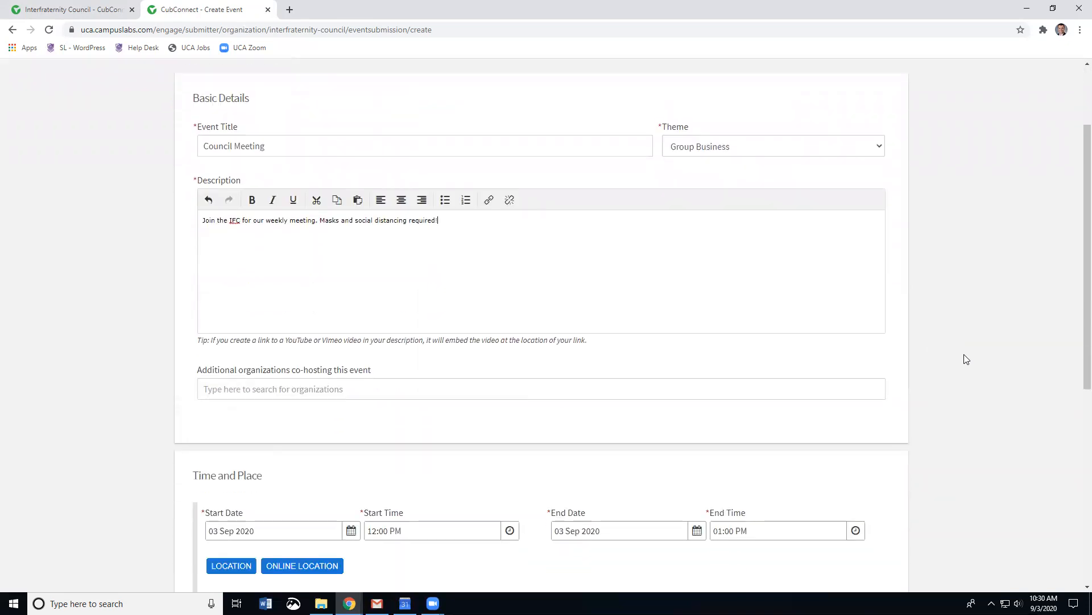
scroll(988, 354, "down", 1)
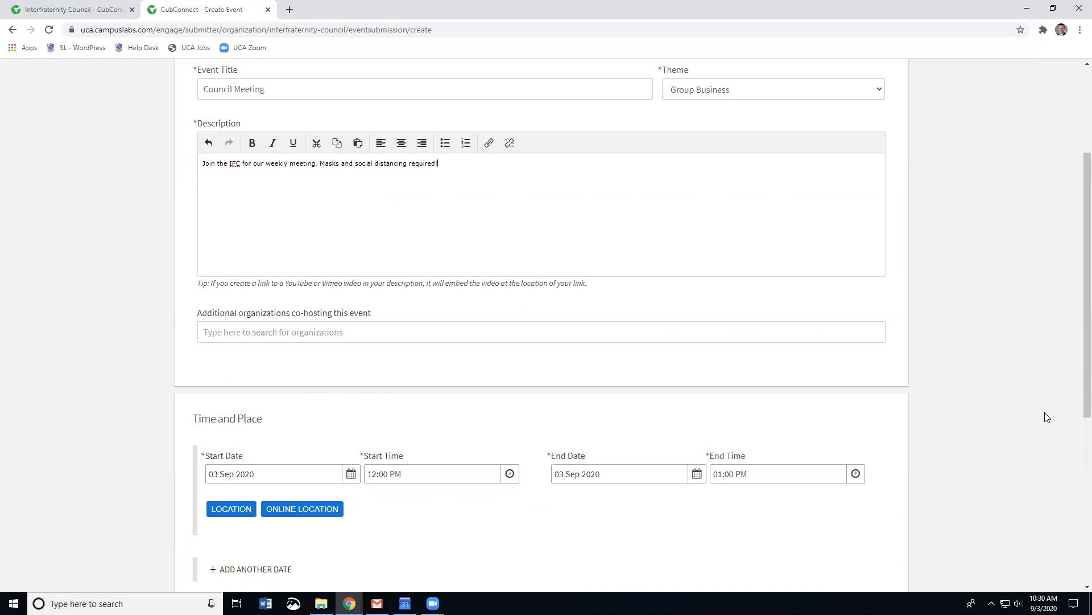
scroll(1044, 412, "down", 4)
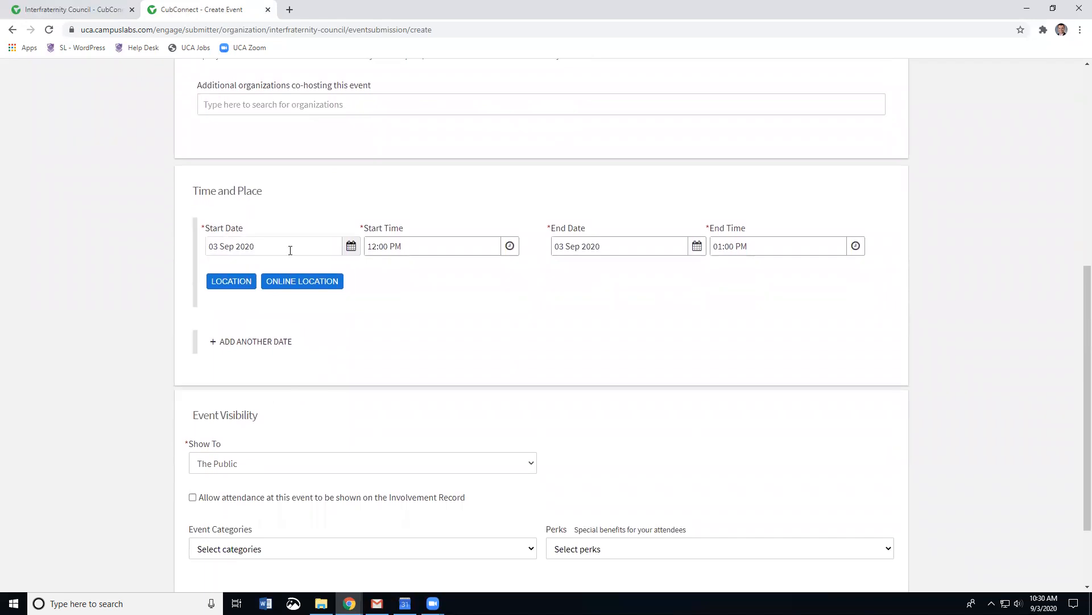
left_click(351, 246)
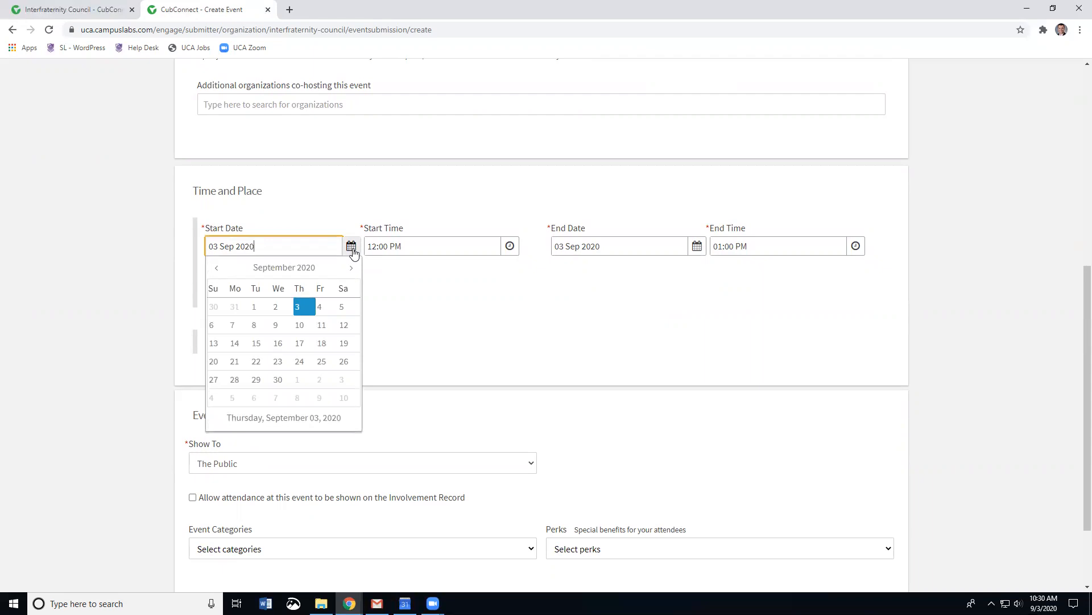
left_click(252, 382)
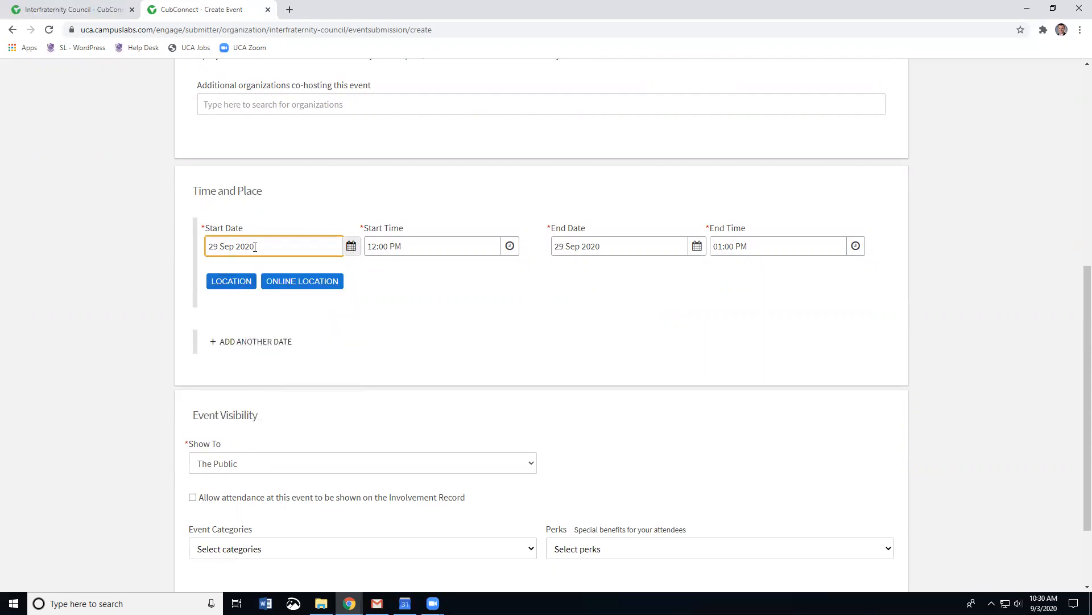
Step: Set the event time from 02:00 PM to 04:00 PM
left_click(510, 246)
scroll(513, 360, "down", 5)
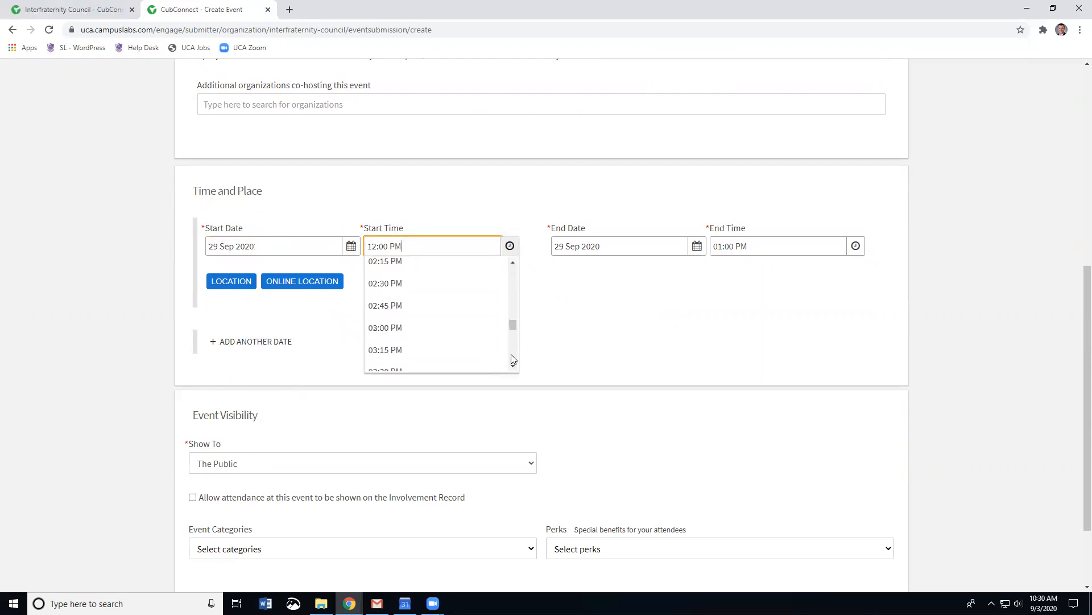
scroll(392, 291, "up", 1)
left_click(392, 290)
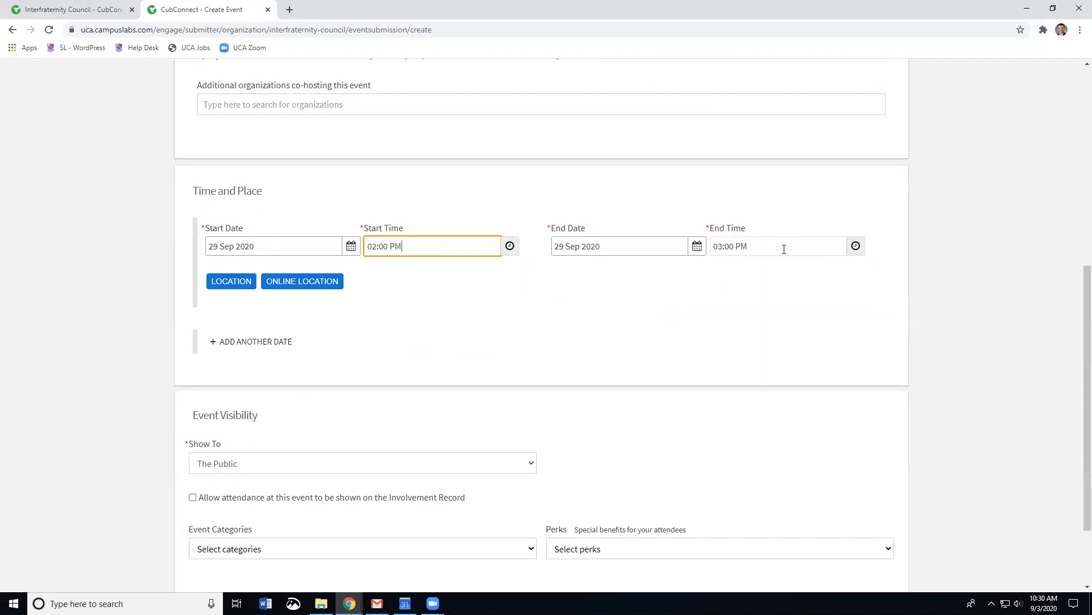
left_click(855, 245)
scroll(800, 335, "down", 1)
scroll(801, 339, "down", 1)
left_click(736, 335)
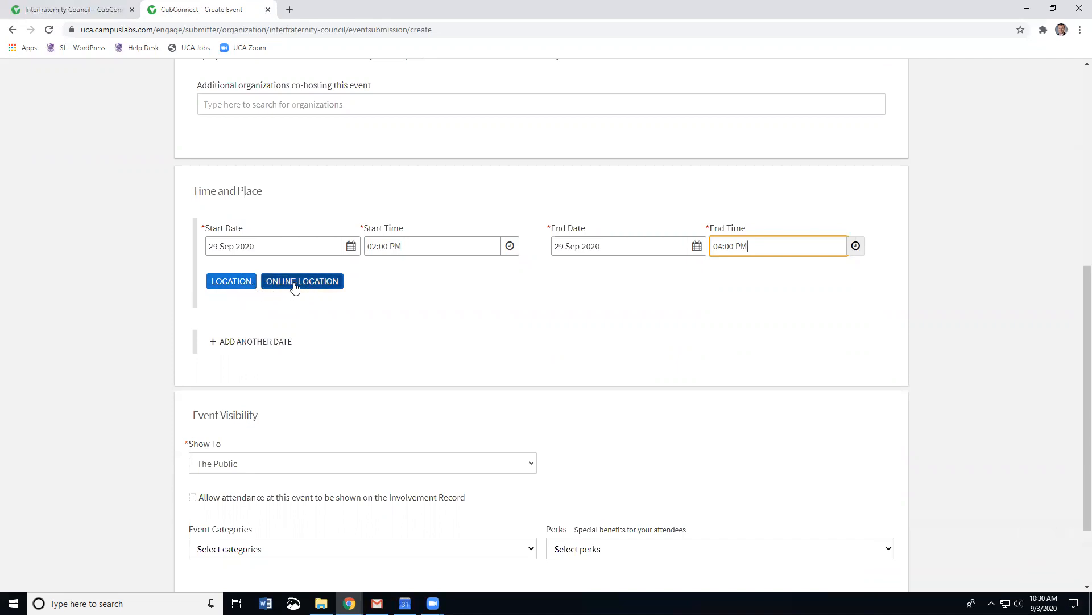
Step: Enter Student Center as the location name and choose the 201 Donaghey Avenue, Conway address suggestion
left_click(229, 282)
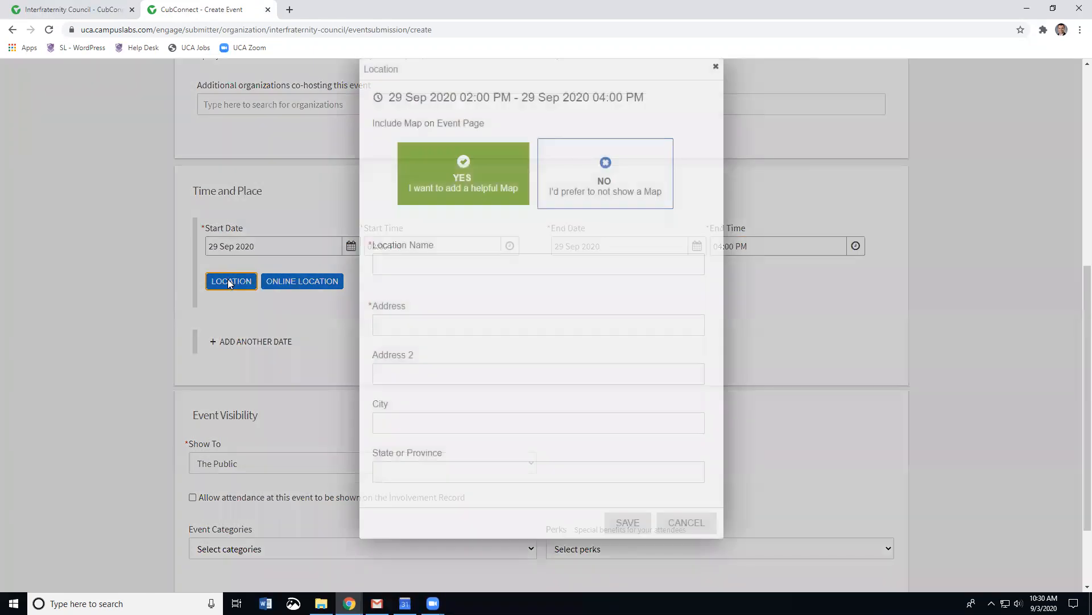
left_click(406, 262)
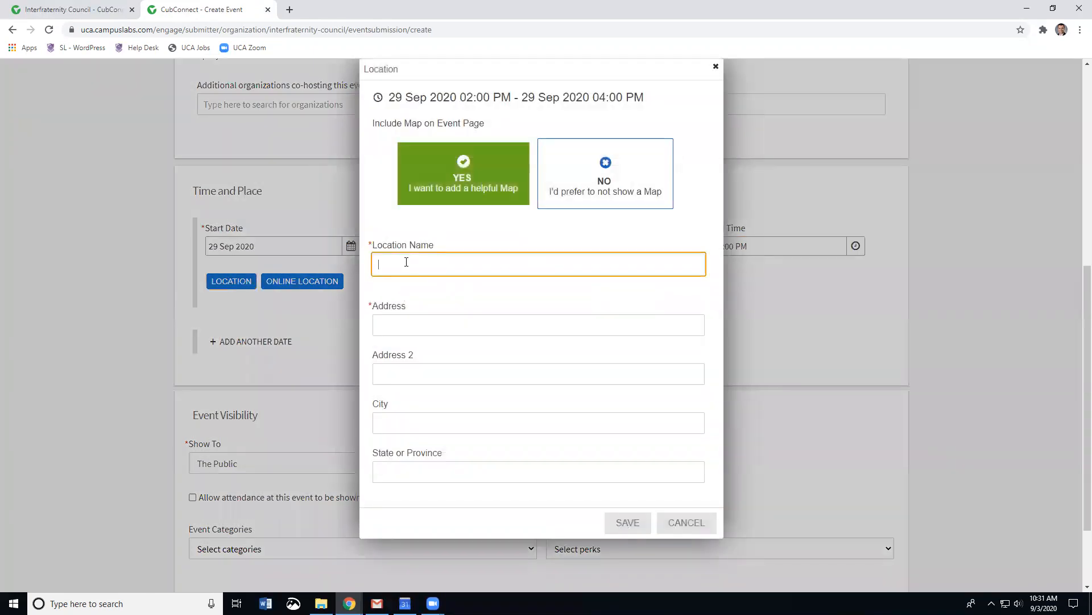
type("STude")
key("BackSpace")
key("BackSpace")
key("BackSpace")
key("BackSpace")
type("tue")
key("BackSpace")
key("BackSpace")
type("ne")
type("nt Center")
key("Tab")
type("201")
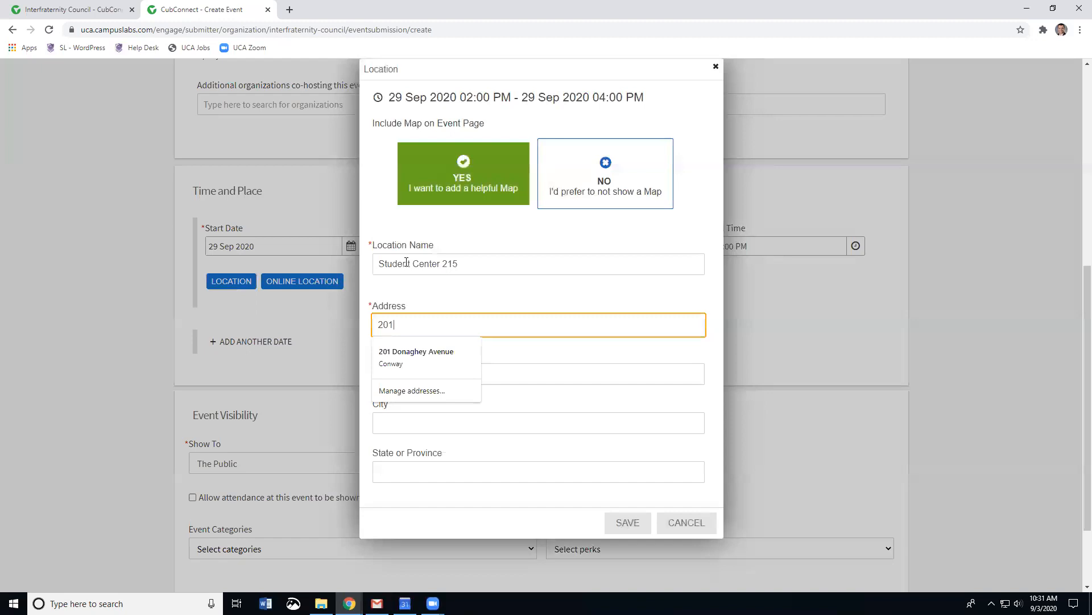
left_click(407, 354)
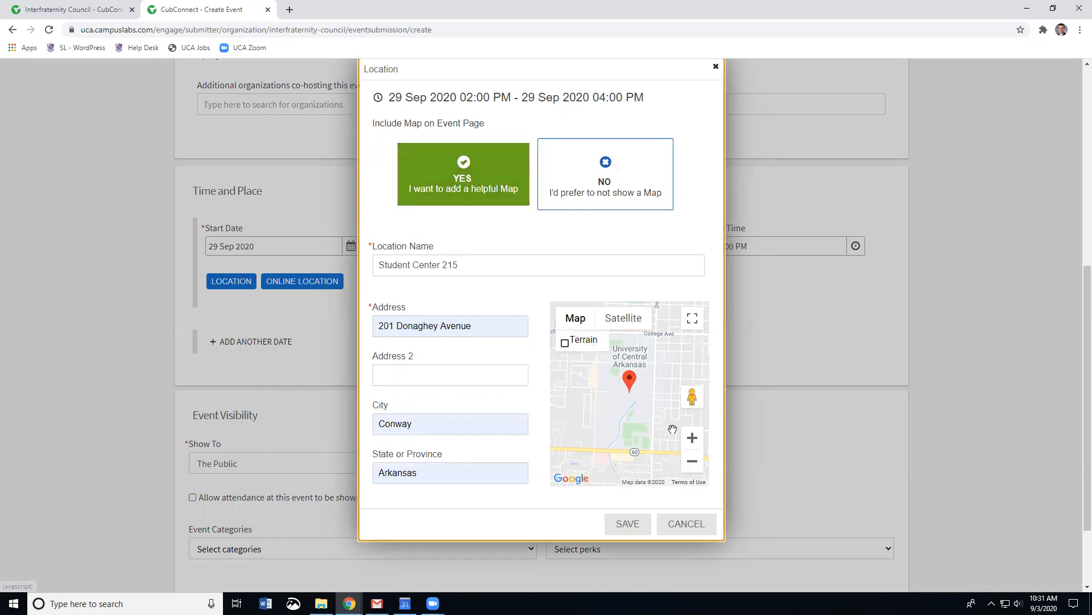
Step: Zoom and pan the map onto the Student Center pin, then save the location
left_click(692, 441)
left_click(693, 440)
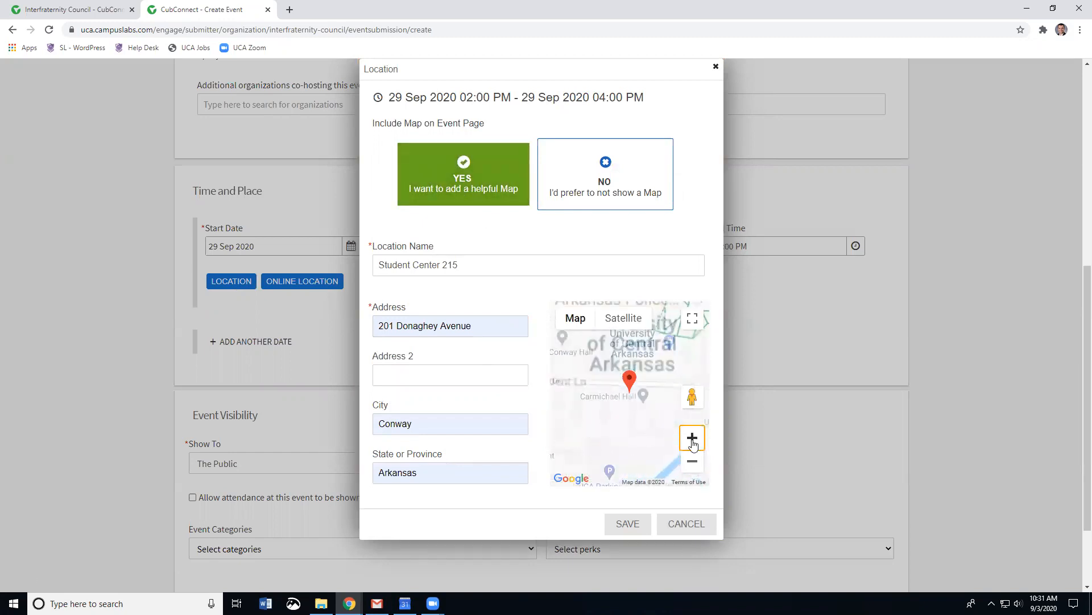
left_click(692, 441)
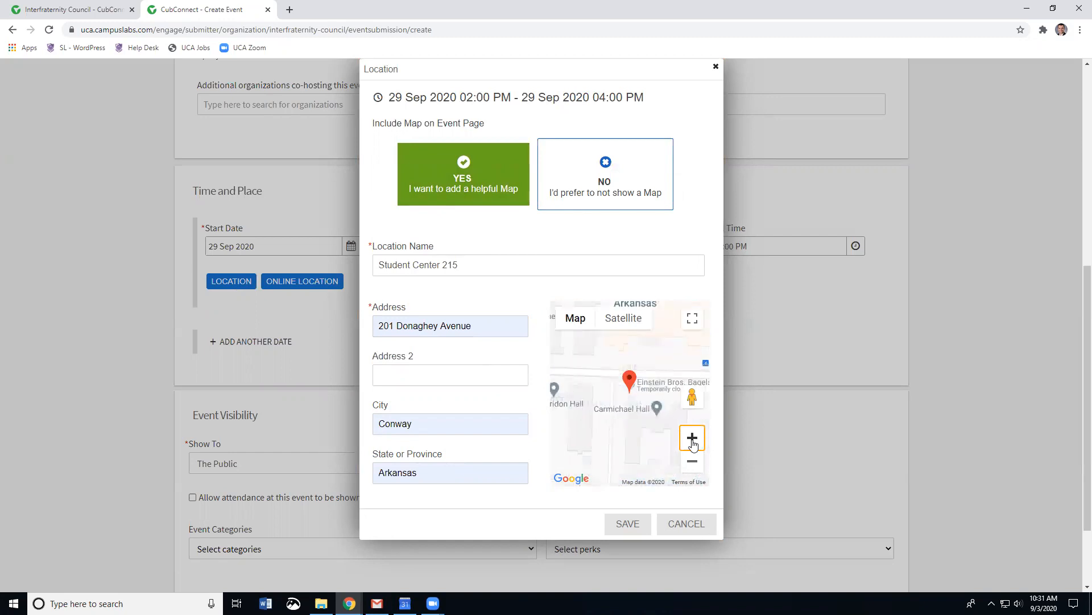
left_click_drag(641, 418, 620, 447)
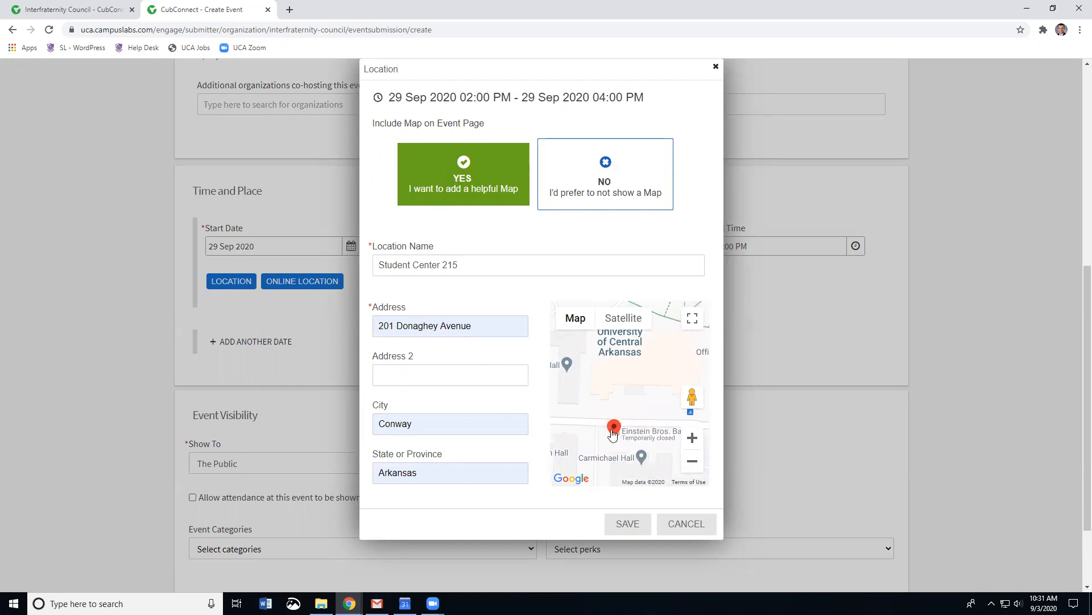
left_click_drag(633, 415, 591, 395)
left_click(688, 436)
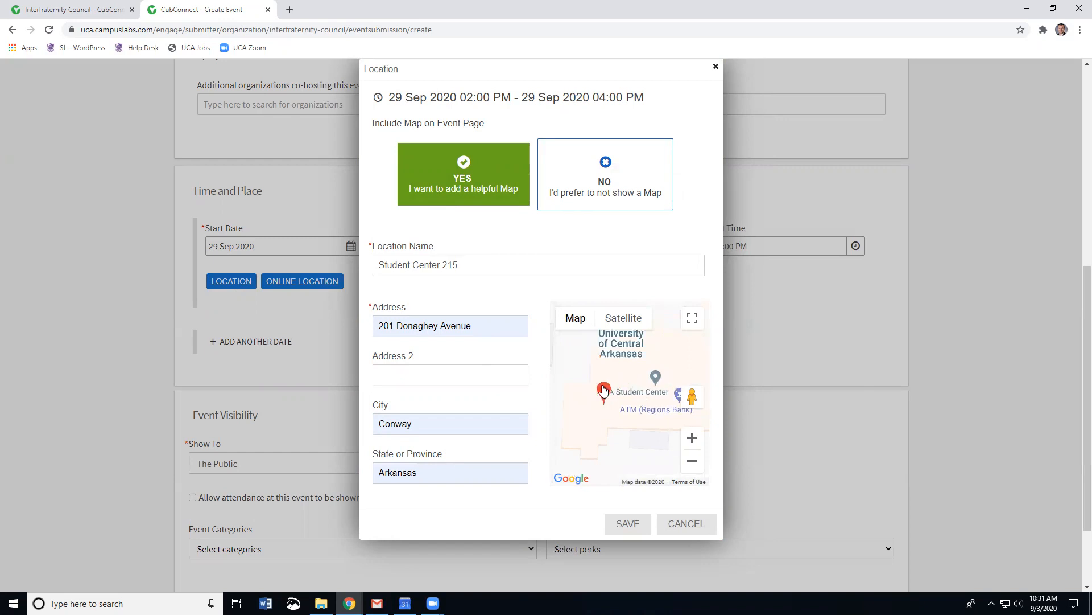
left_click(628, 526)
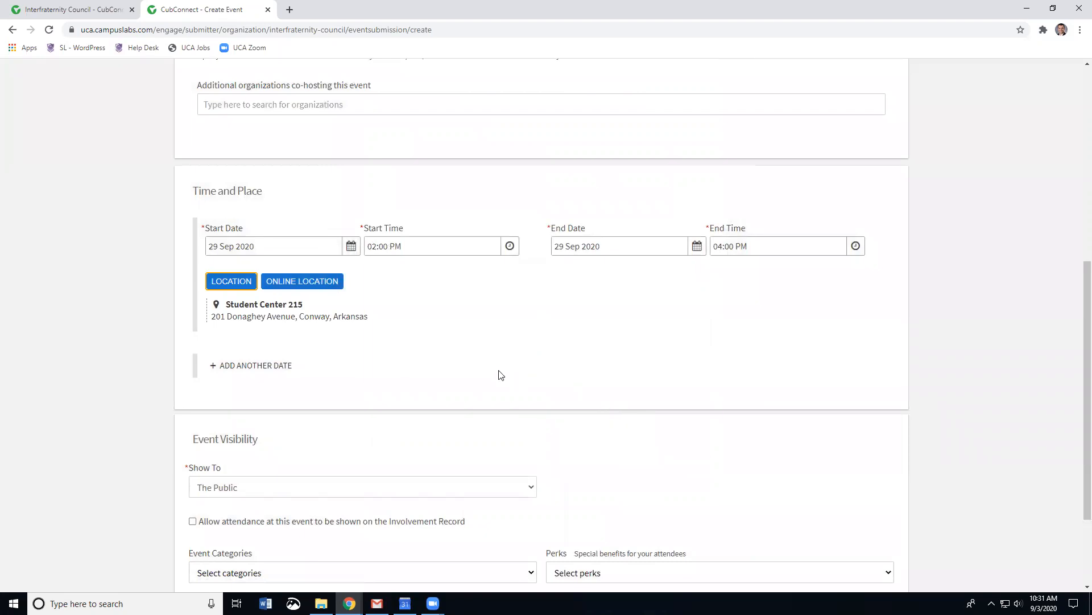
Step: Add a second date on 06 Oct 2020 with the end time set to 04:00 PM
scroll(455, 369, "down", 1)
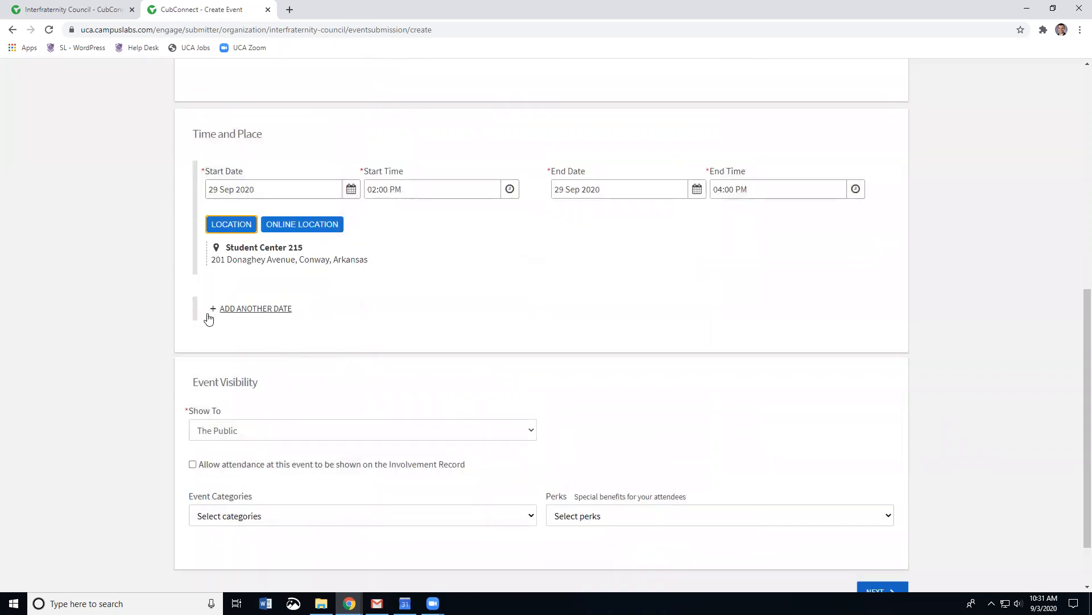
left_click(243, 313)
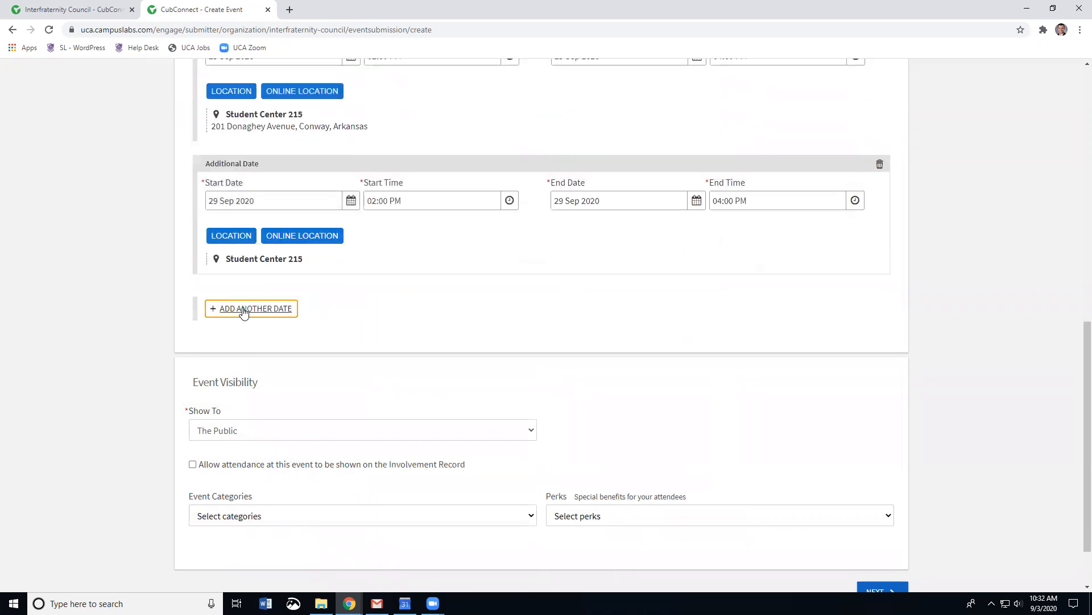
left_click(351, 202)
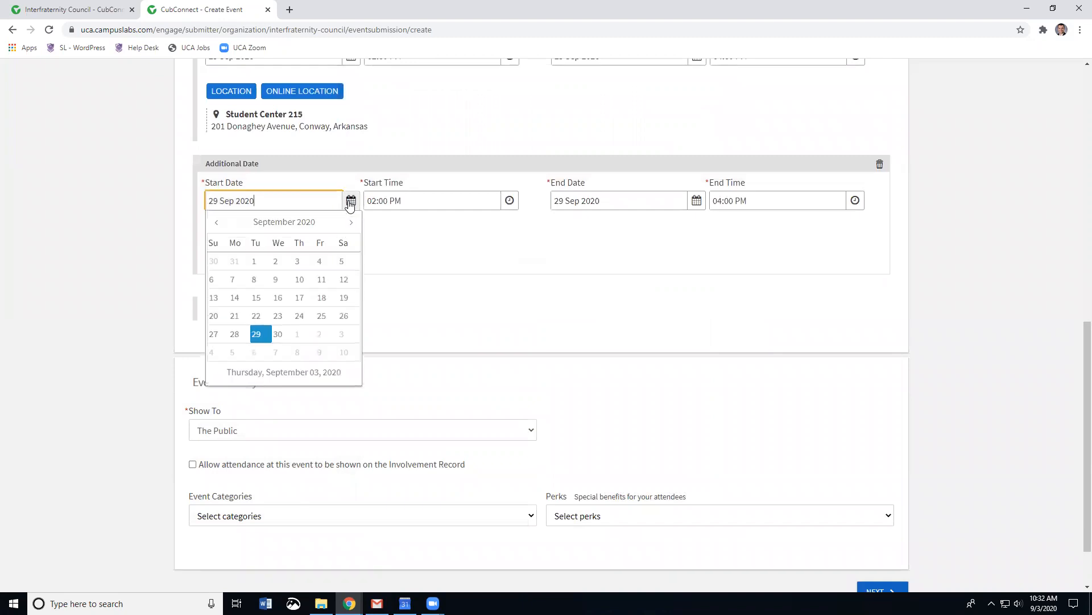
scroll(268, 313, "down", 1)
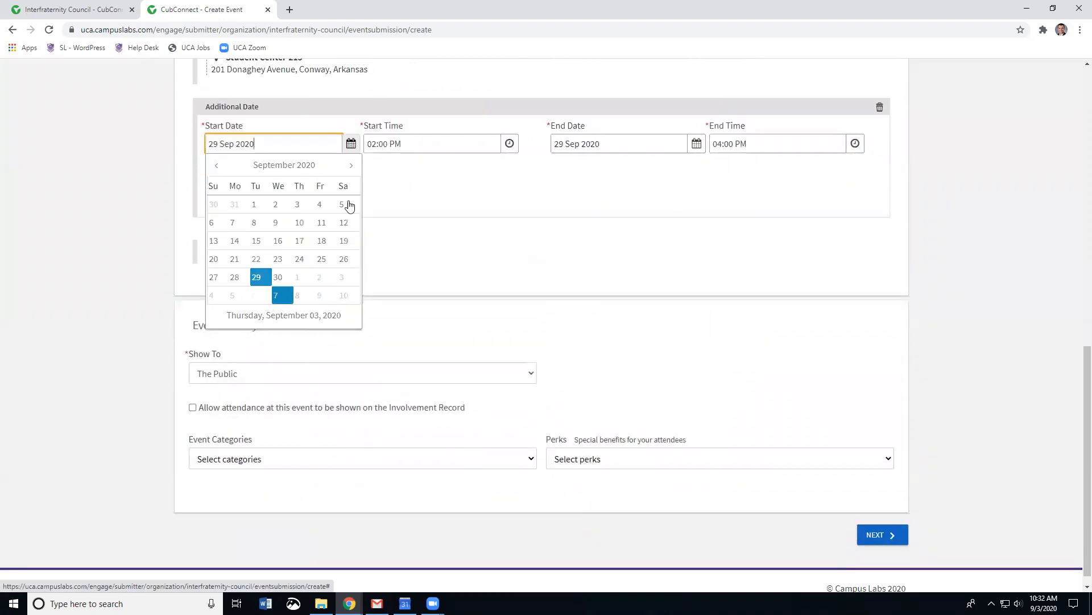
left_click(351, 165)
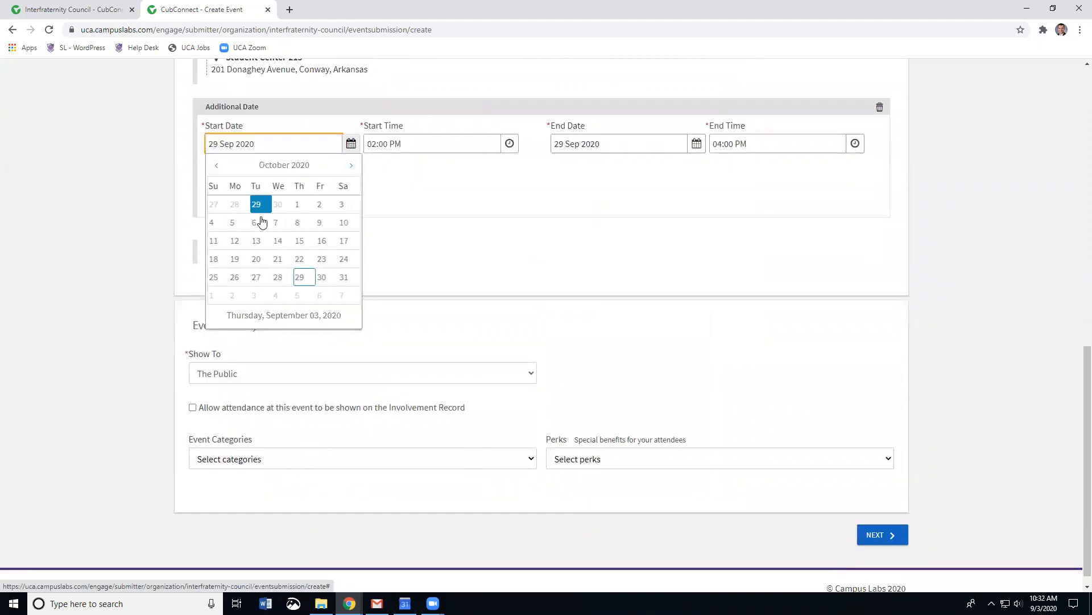
left_click(257, 223)
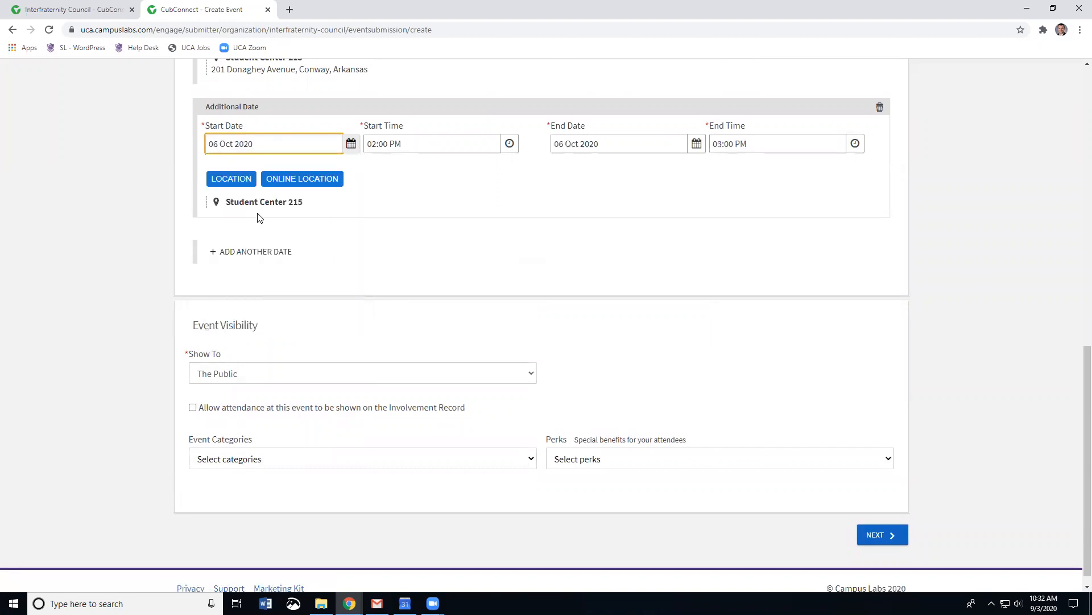
scroll(427, 224, "up", 2)
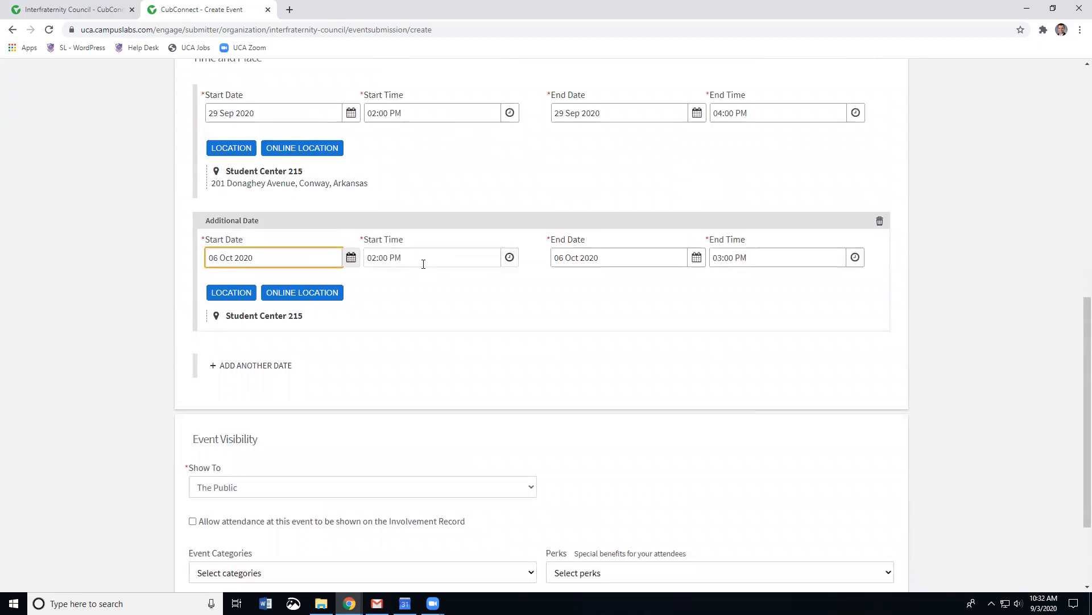
left_click(855, 258)
scroll(781, 349, "down", 2)
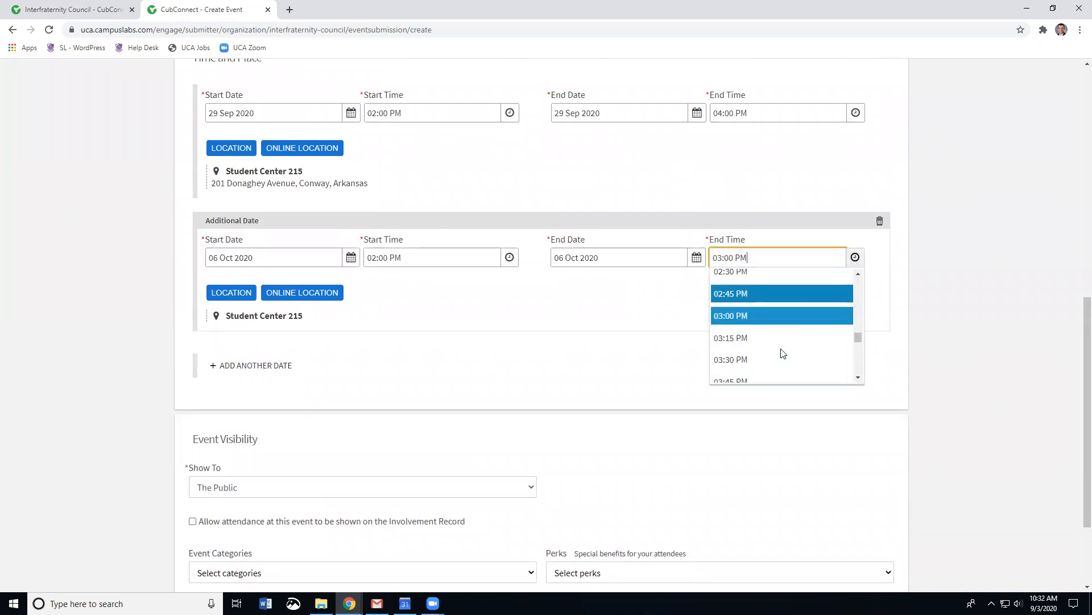
left_click(739, 348)
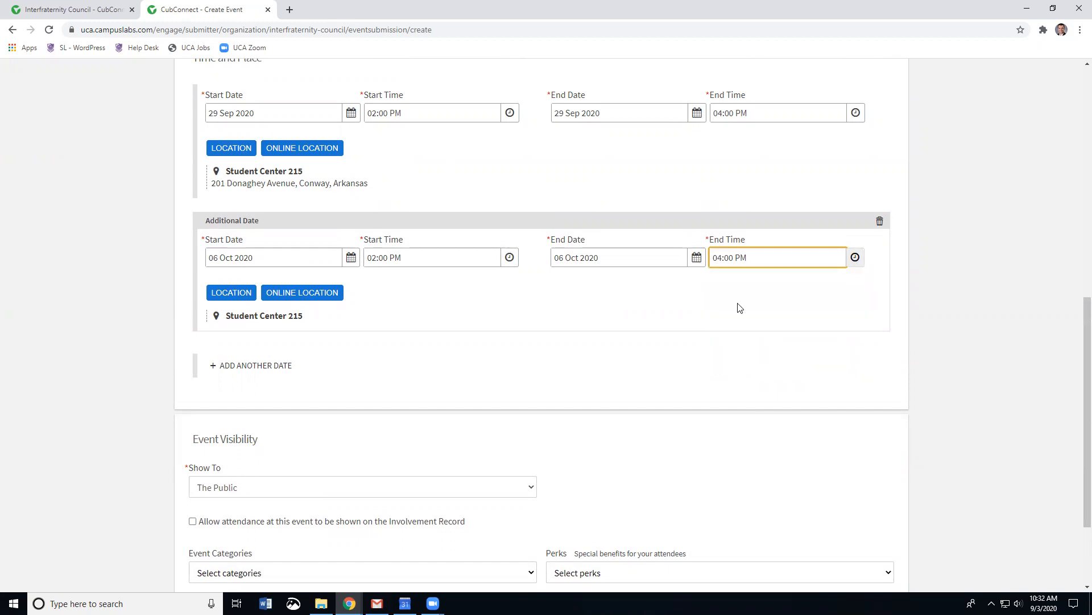
Step: Add a third date on 20 Oct 2020, keeping the 02:00 PM to 03:00 PM time
left_click(245, 365)
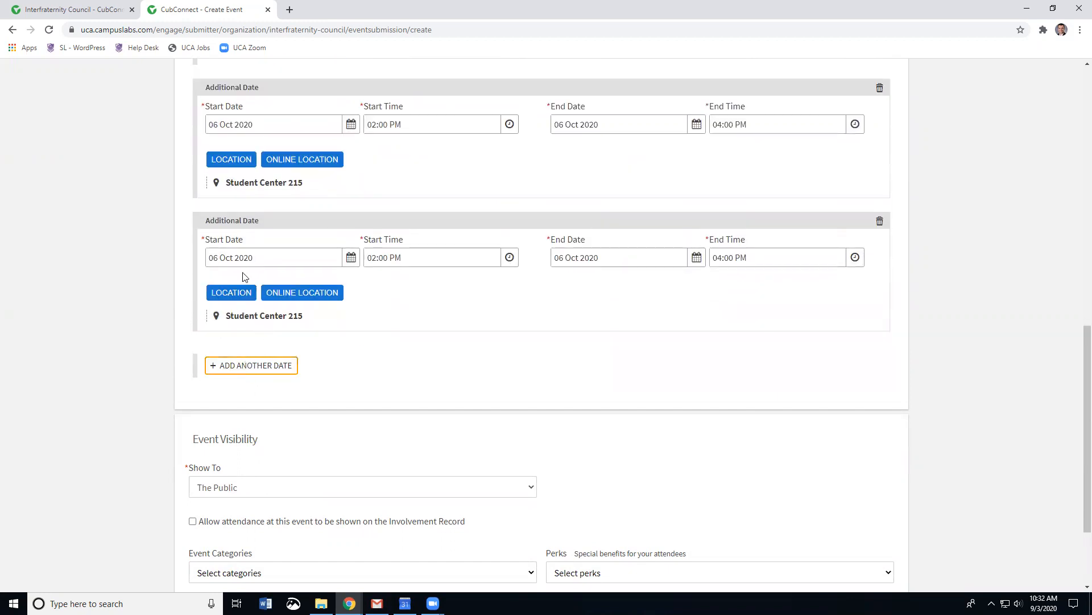
left_click(352, 258)
left_click(262, 381)
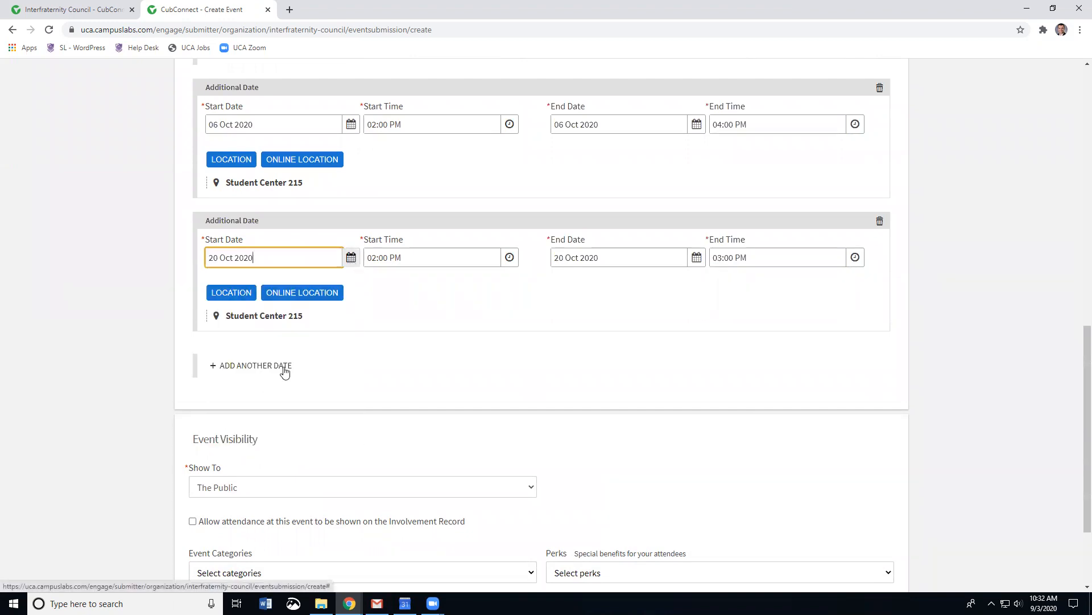
left_click(855, 257)
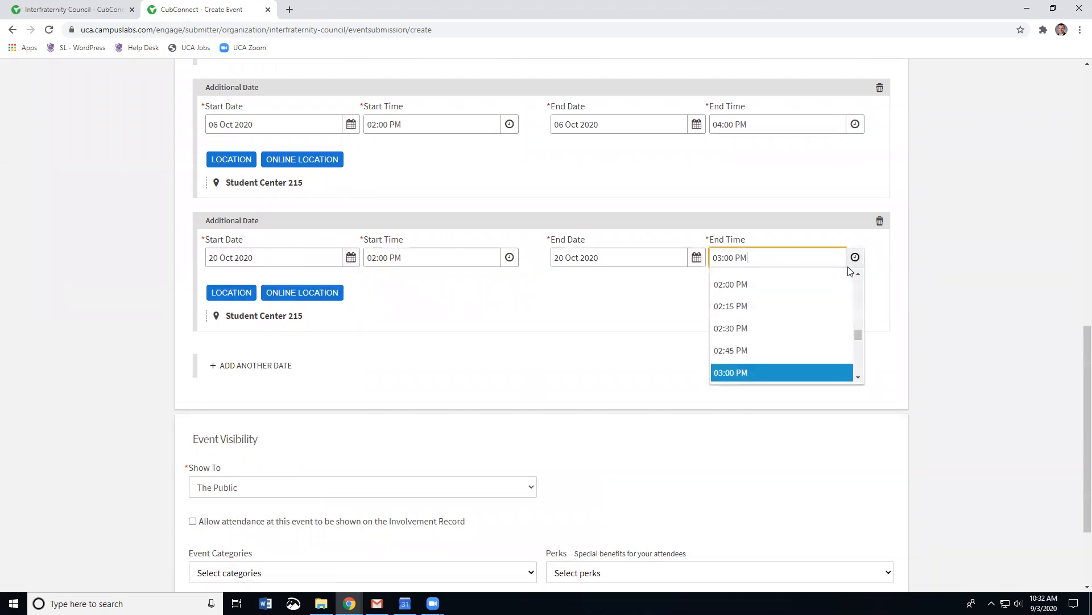
left_click(587, 373)
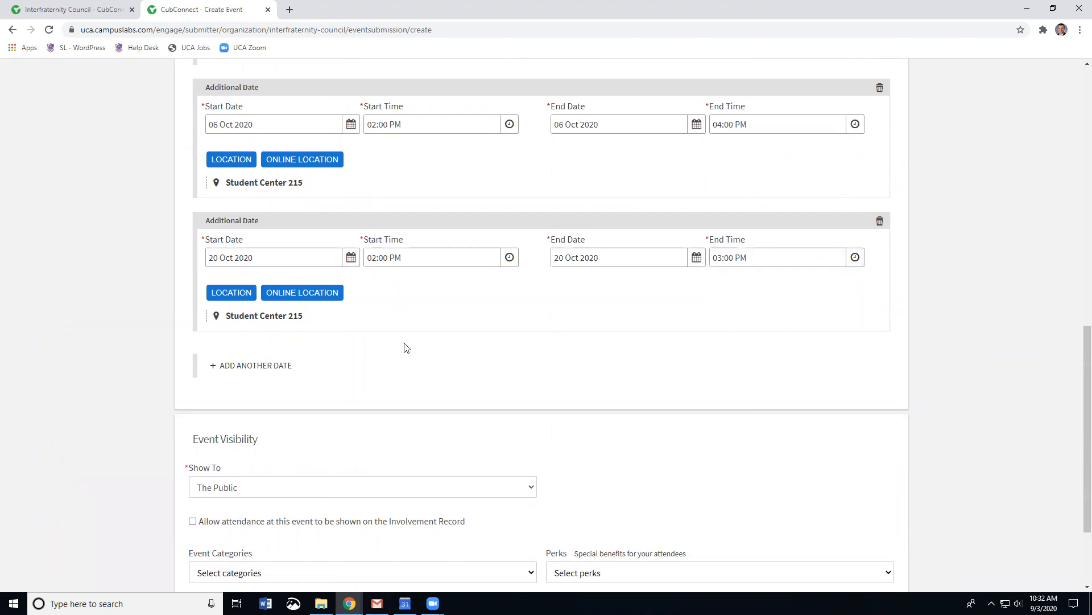
scroll(338, 325, "up", 1)
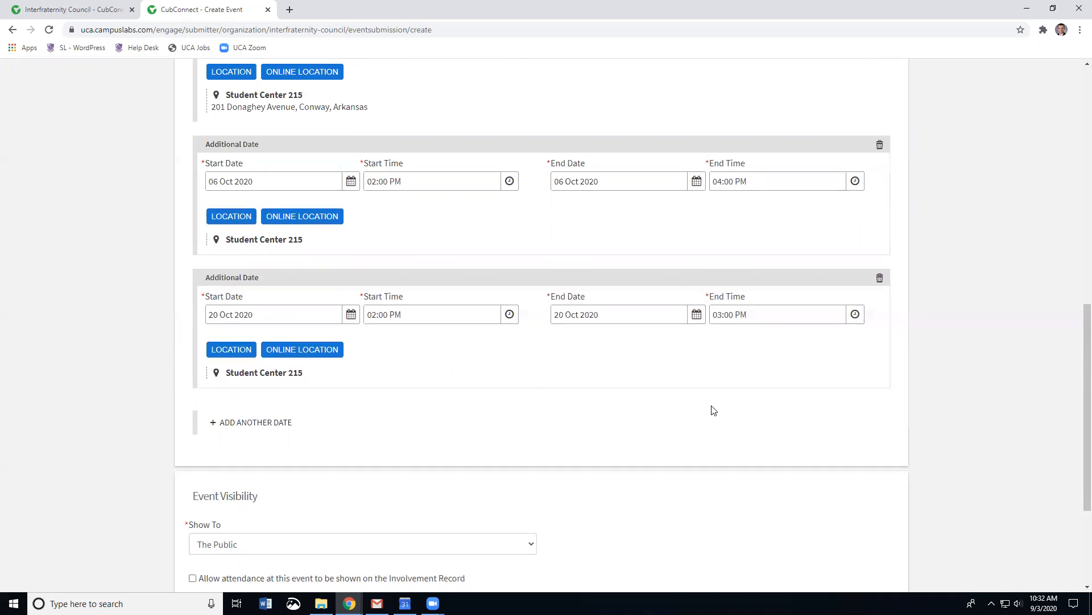
scroll(714, 410, "down", 1)
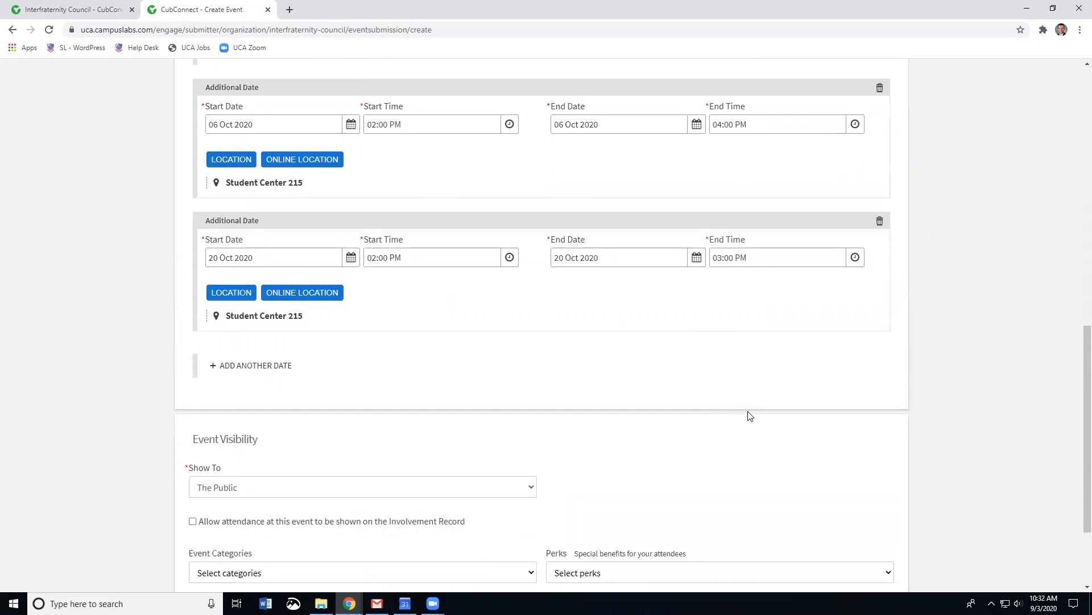
scroll(580, 419, "down", 2)
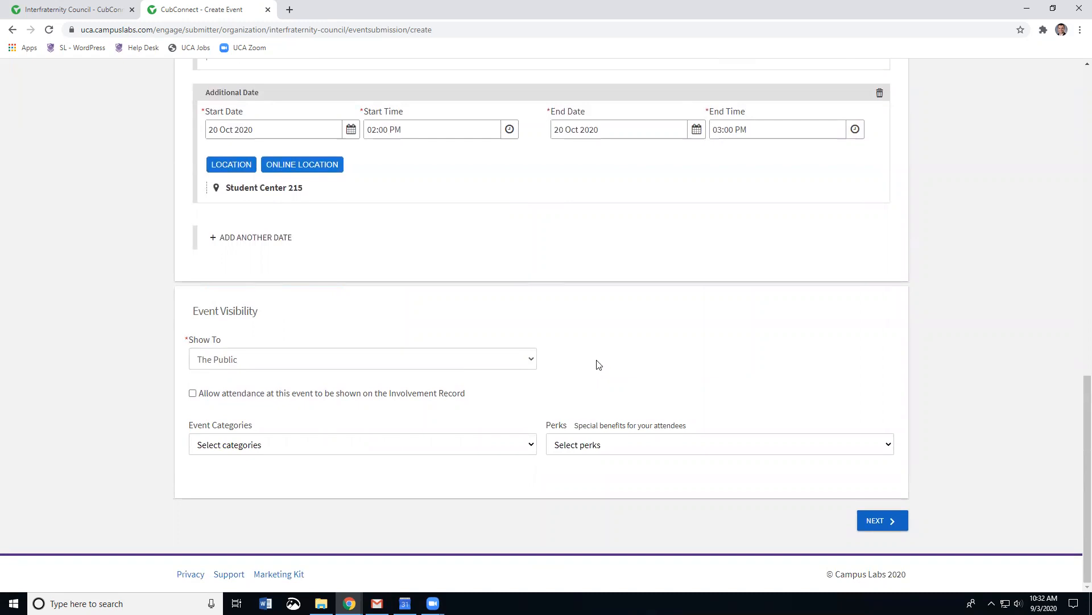
Step: Change Show To from The Public to Students & staff at CubConnect
left_click(531, 361)
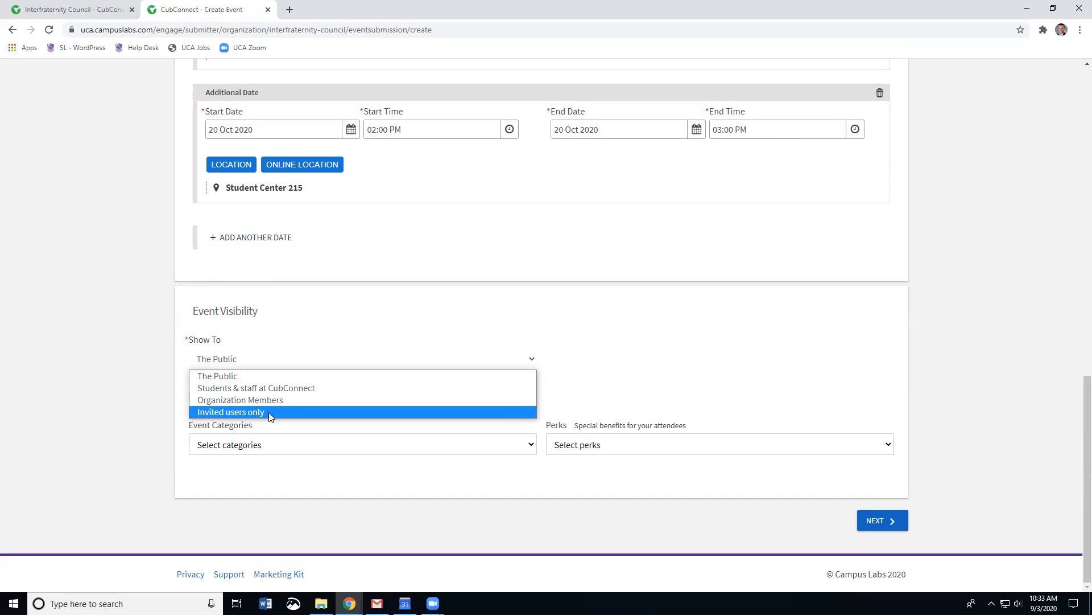
left_click(287, 388)
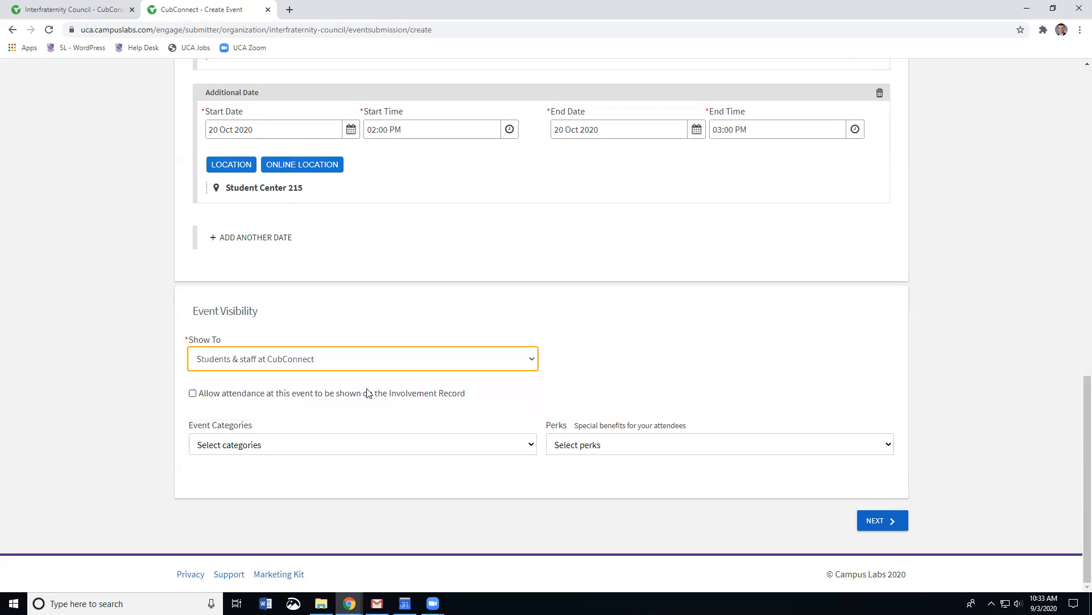
left_click(699, 369)
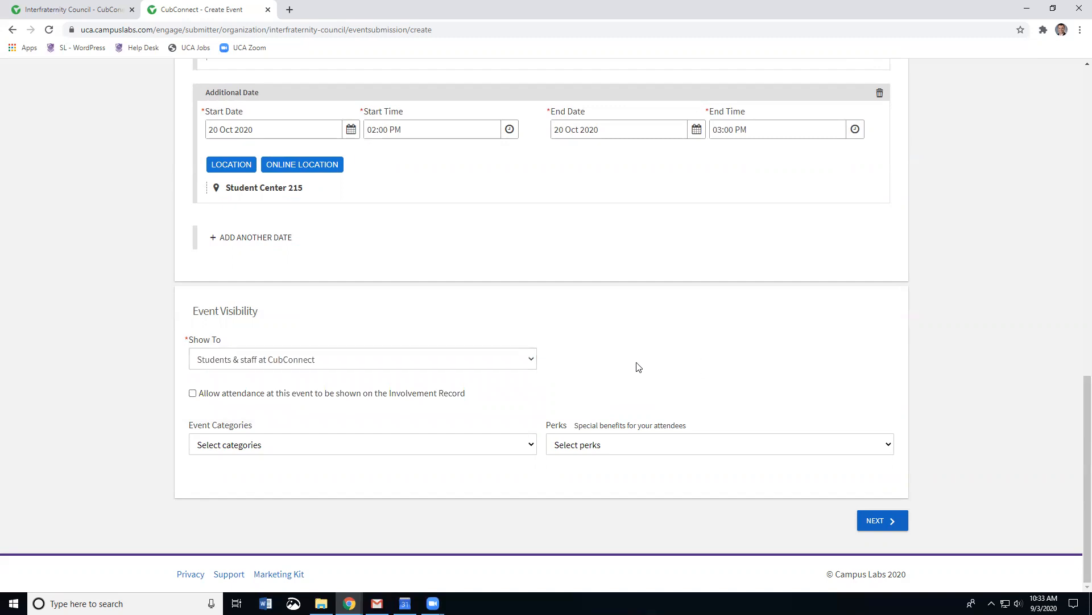
Step: Tag the event with the Greek Life and General categories
left_click(530, 445)
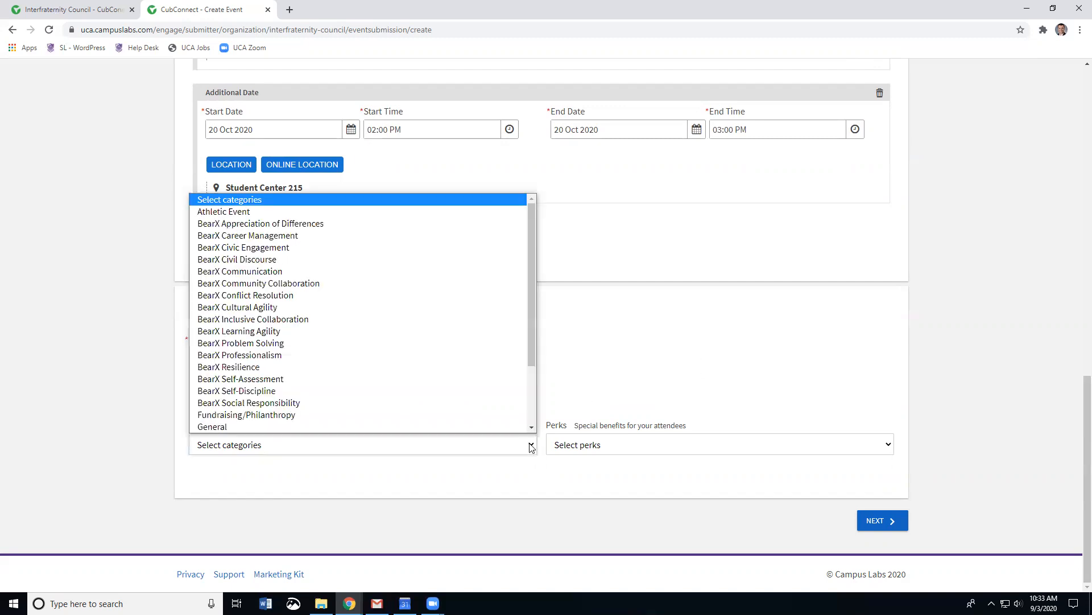
scroll(431, 401, "down", 3)
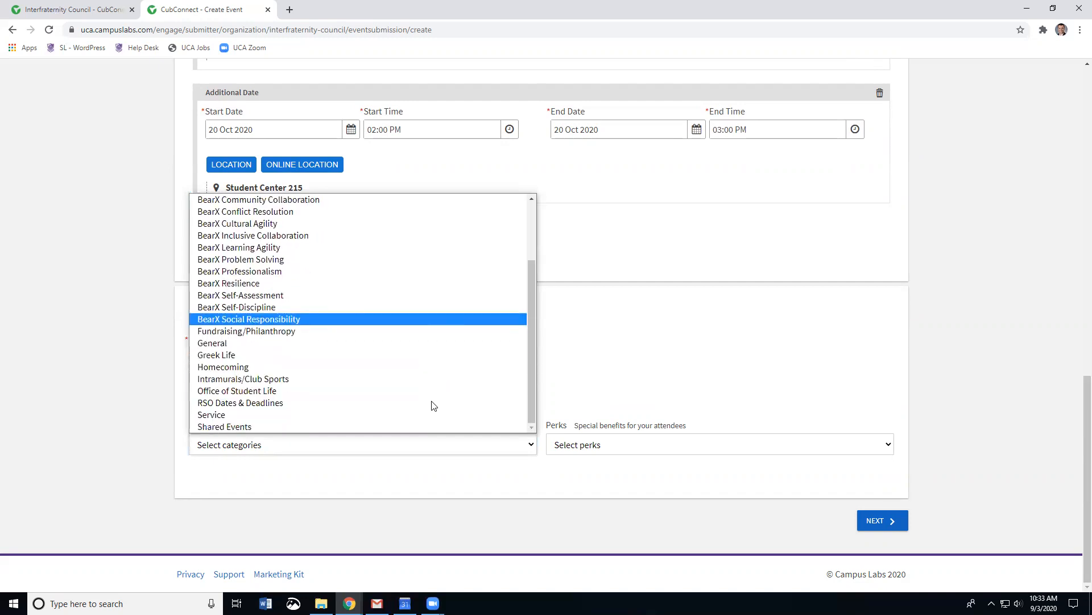
left_click(224, 354)
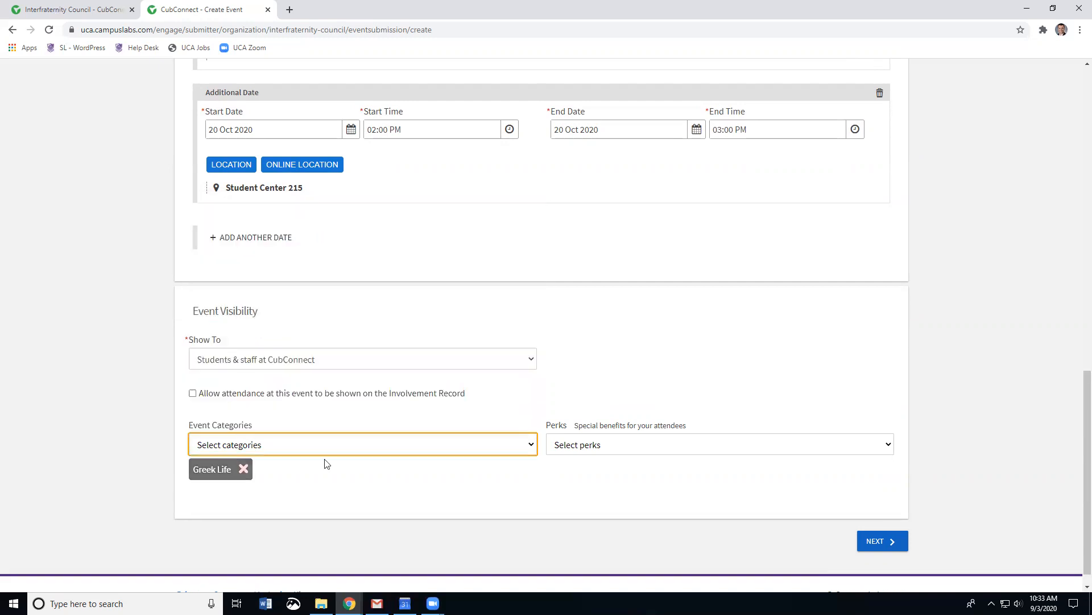
left_click(534, 445)
scroll(480, 391, "down", 3)
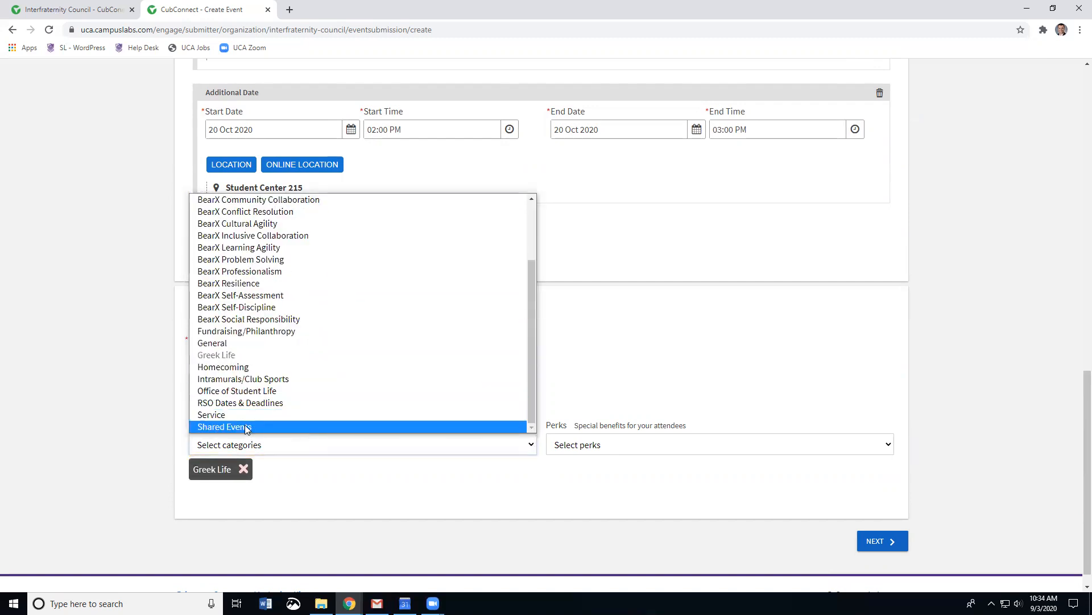
left_click(233, 343)
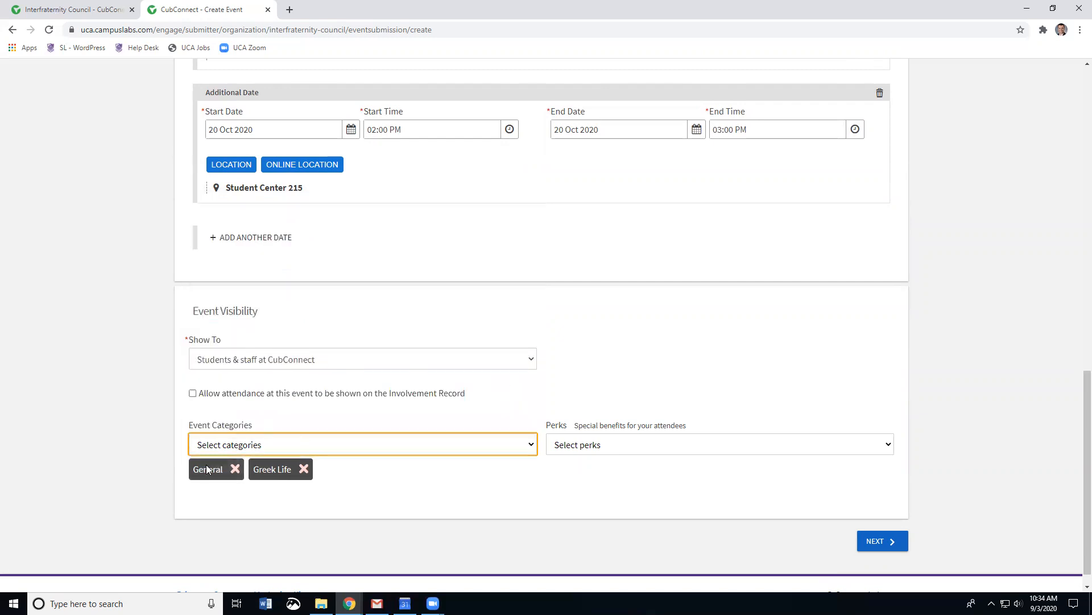
Step: Add Free Stuff as an attendee perk
left_click(703, 449)
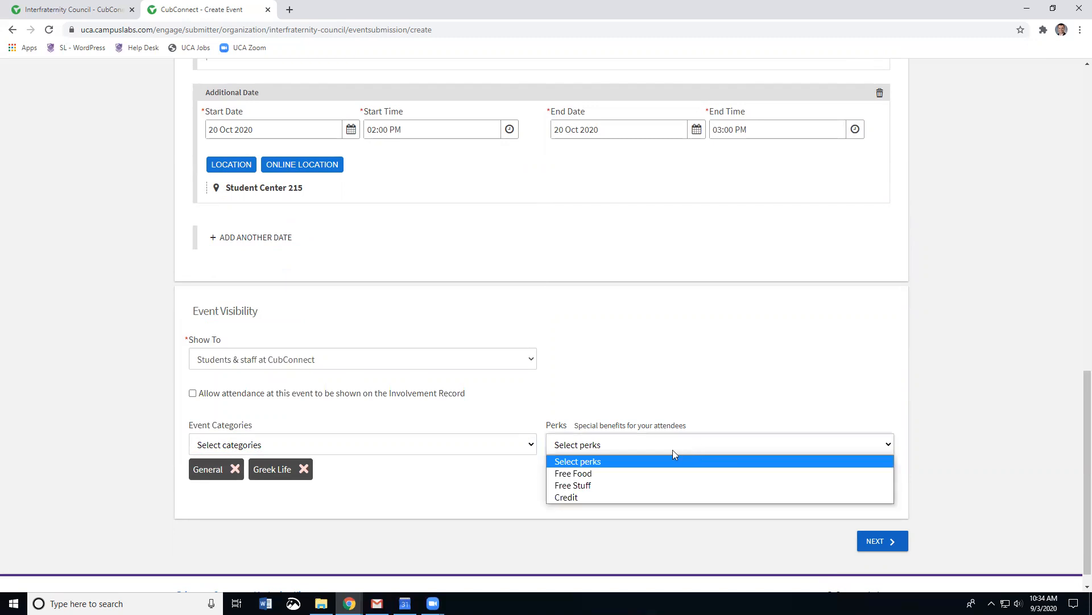
left_click(589, 485)
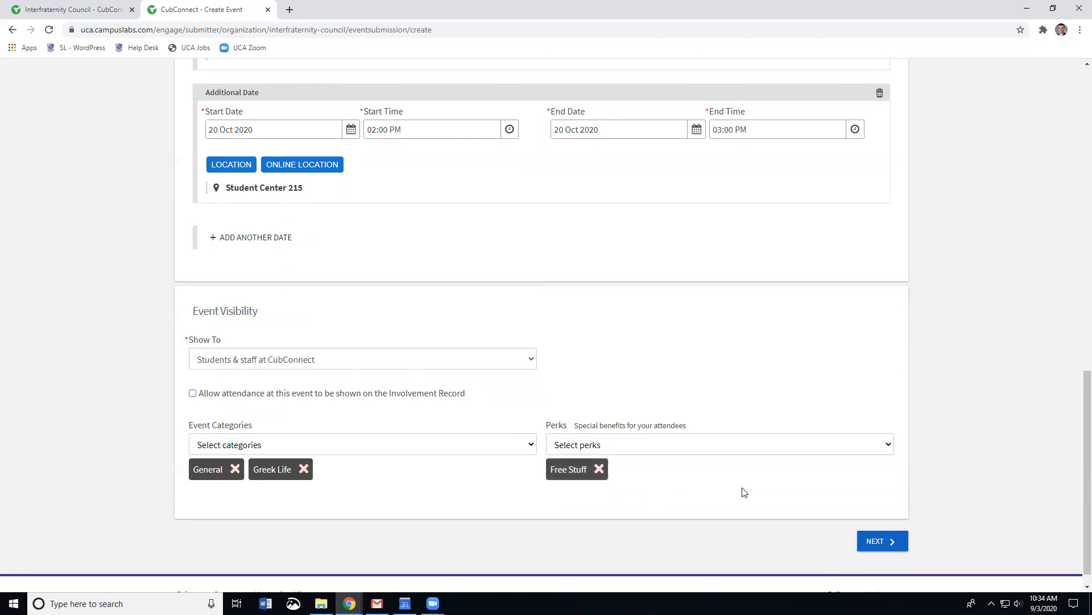
scroll(745, 491, "down", 1)
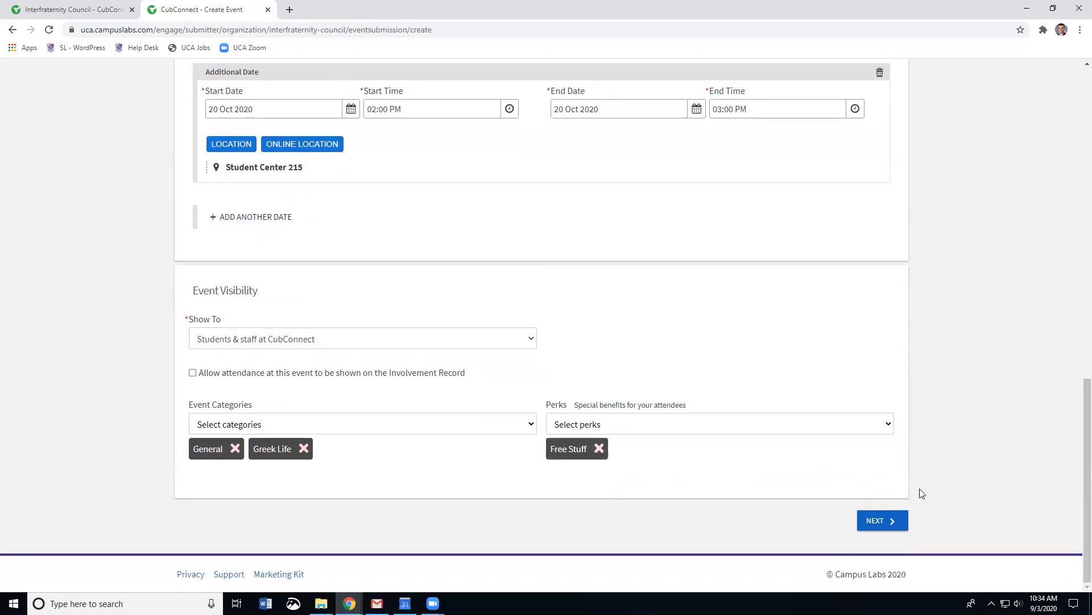
Step: In RSVP settings, limit available RSVP spots to 15 instead of 200
left_click(884, 524)
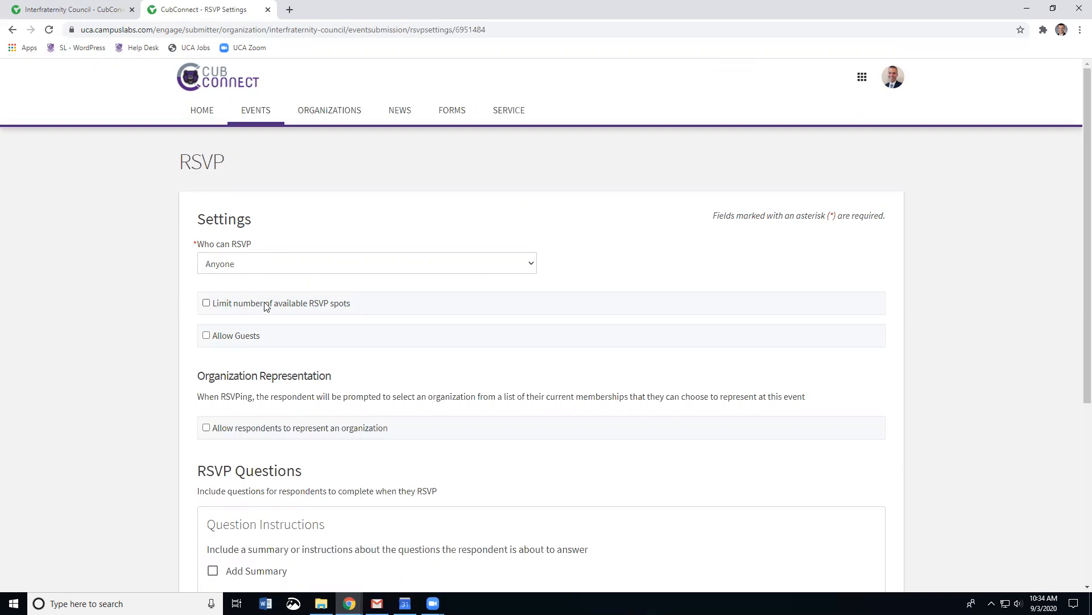
left_click(206, 304)
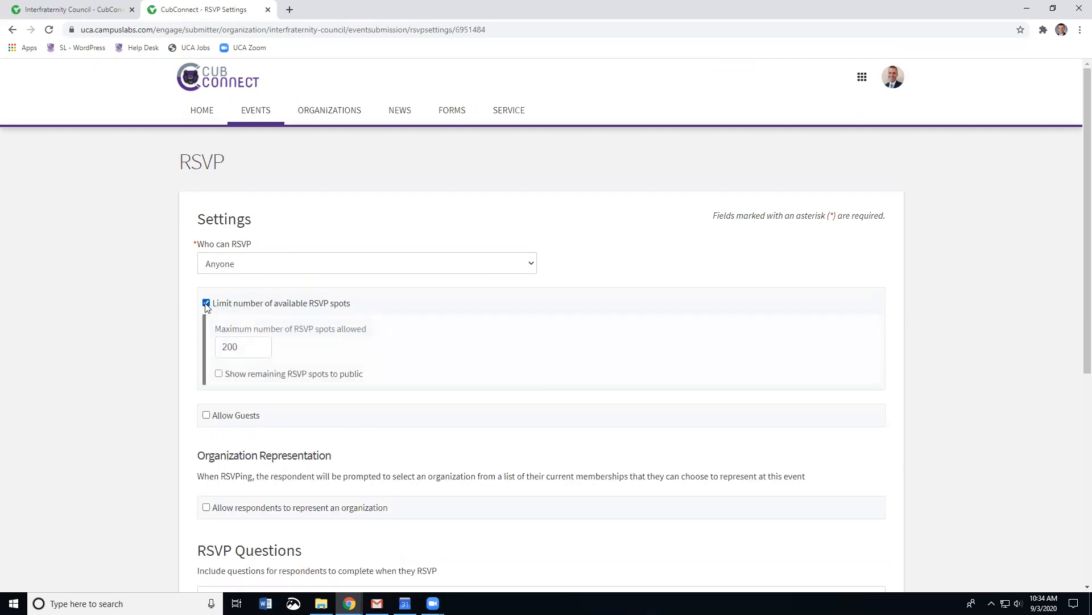
left_click(234, 347)
double_click(234, 347)
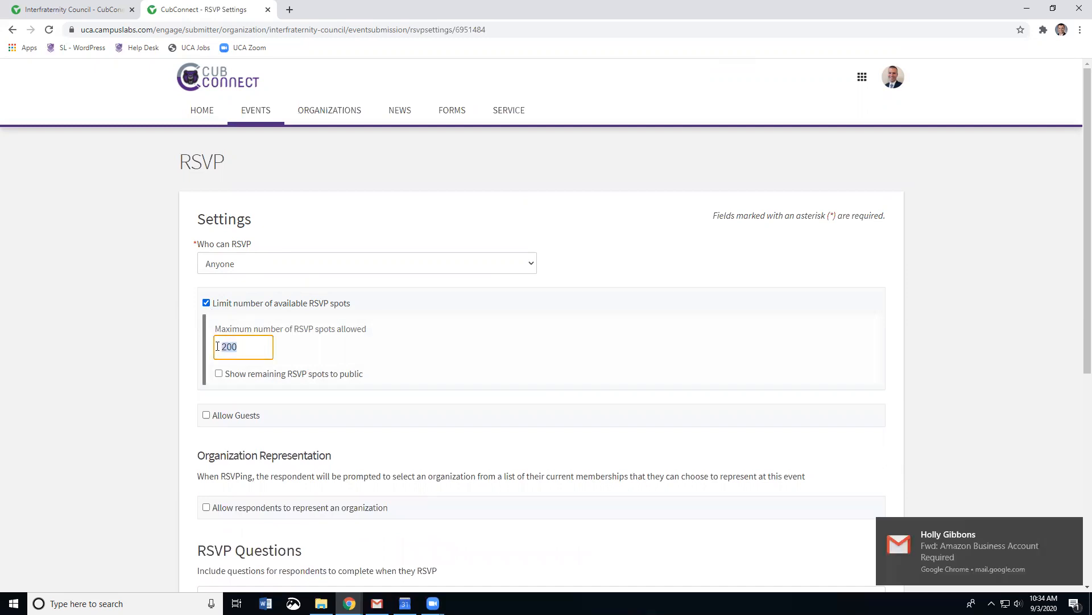
type("15")
left_click(531, 352)
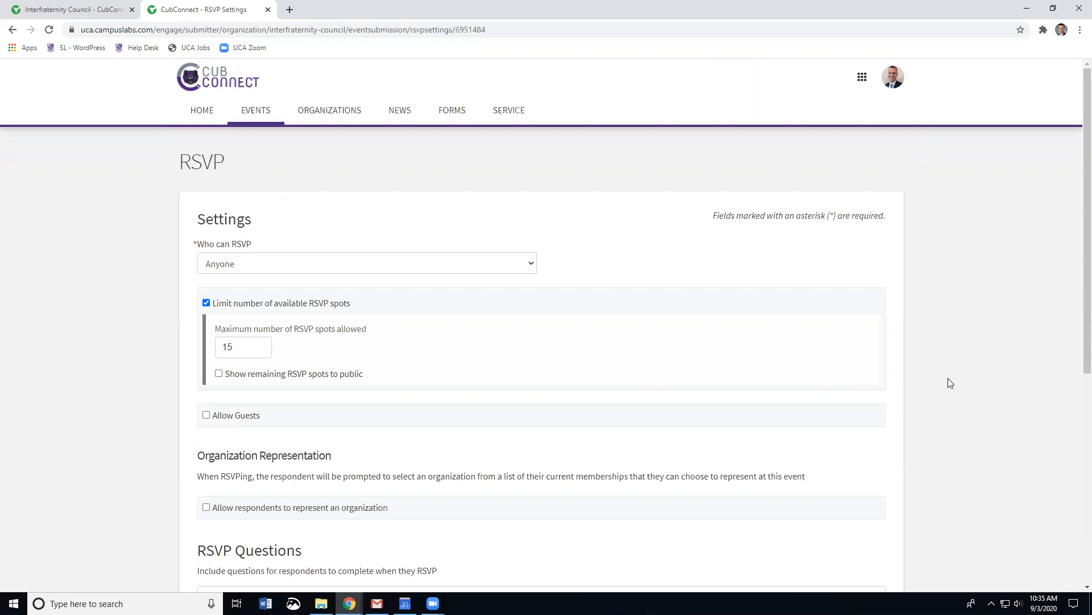
scroll(950, 383, "down", 4)
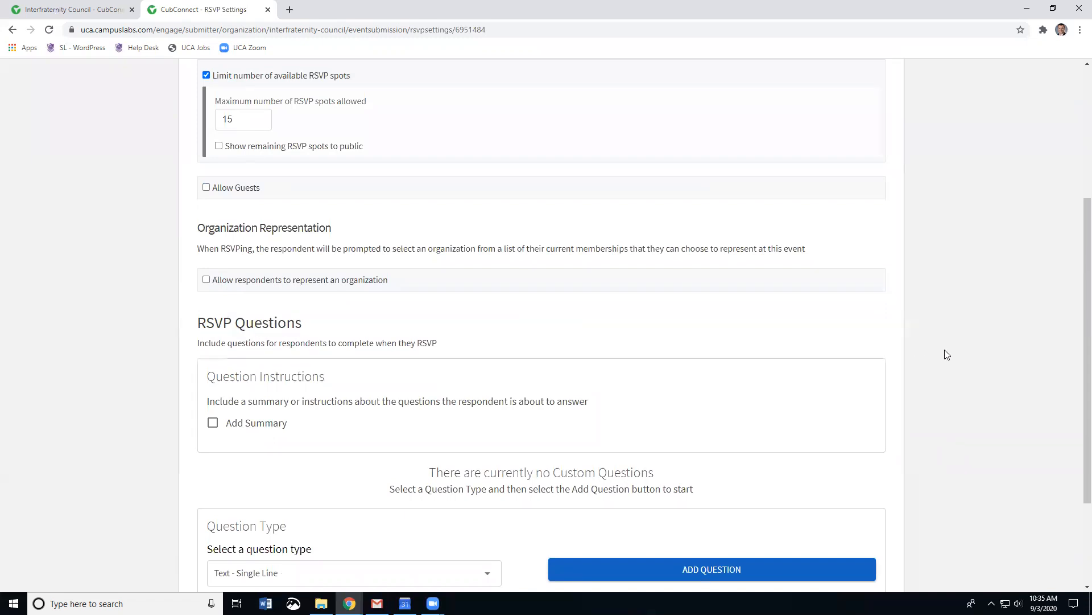
scroll(945, 351, "down", 1)
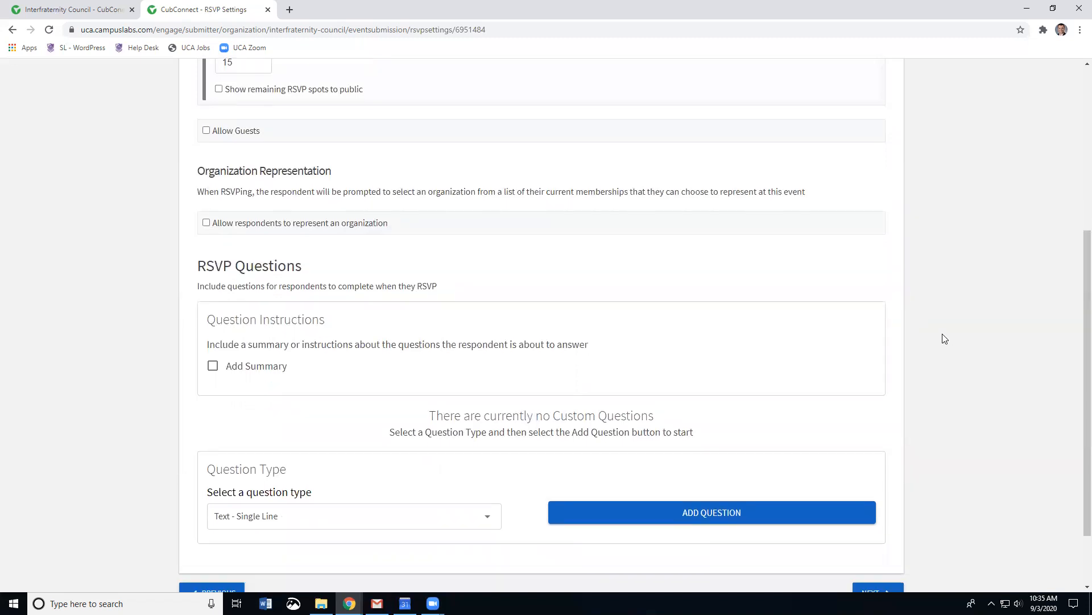
scroll(942, 333, "down", 2)
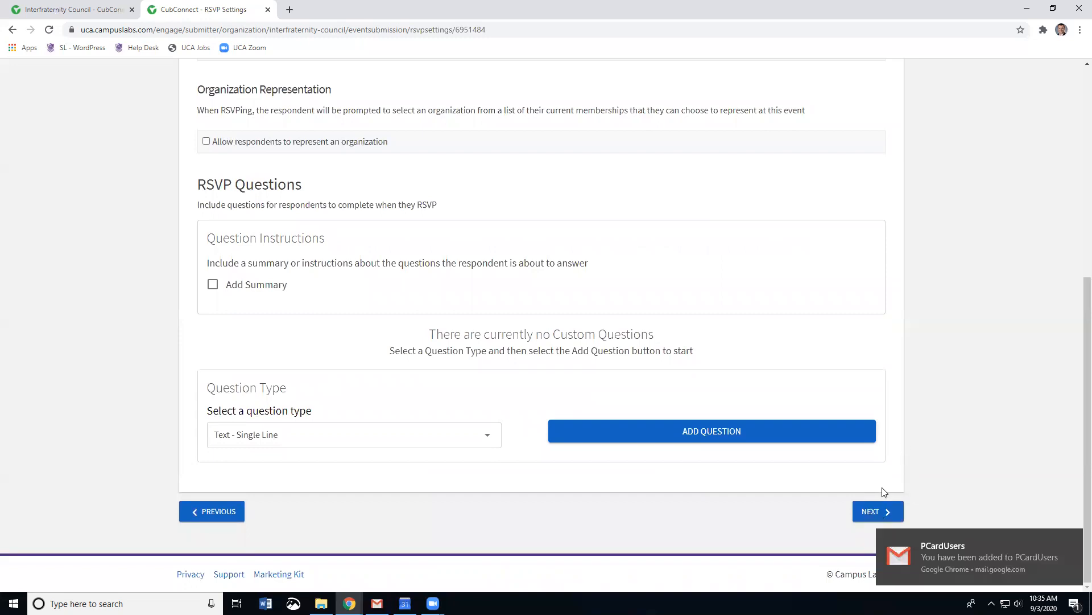
left_click(876, 513)
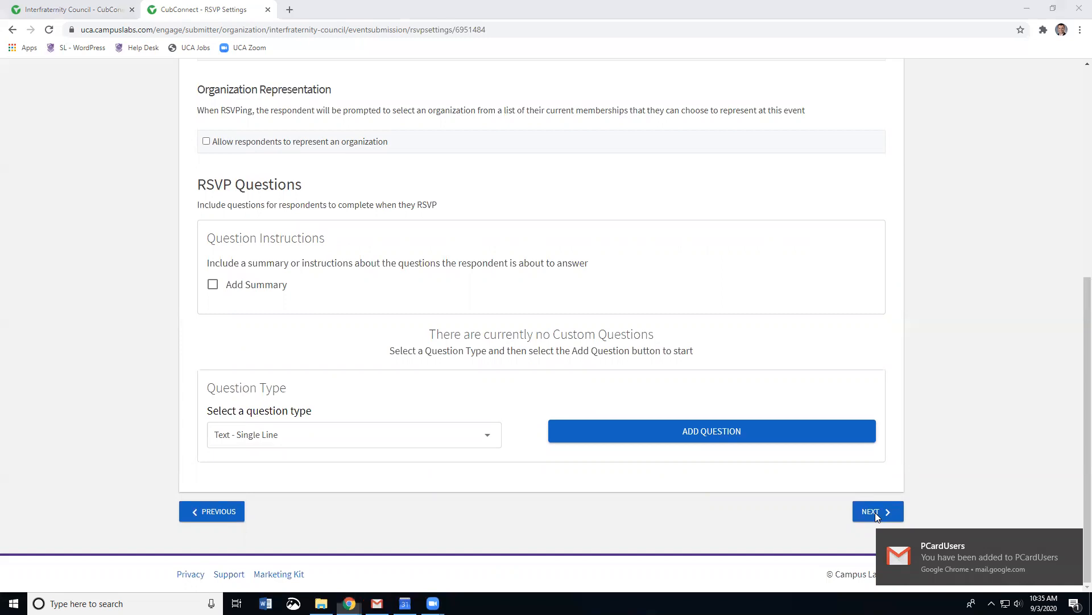
left_click(944, 426)
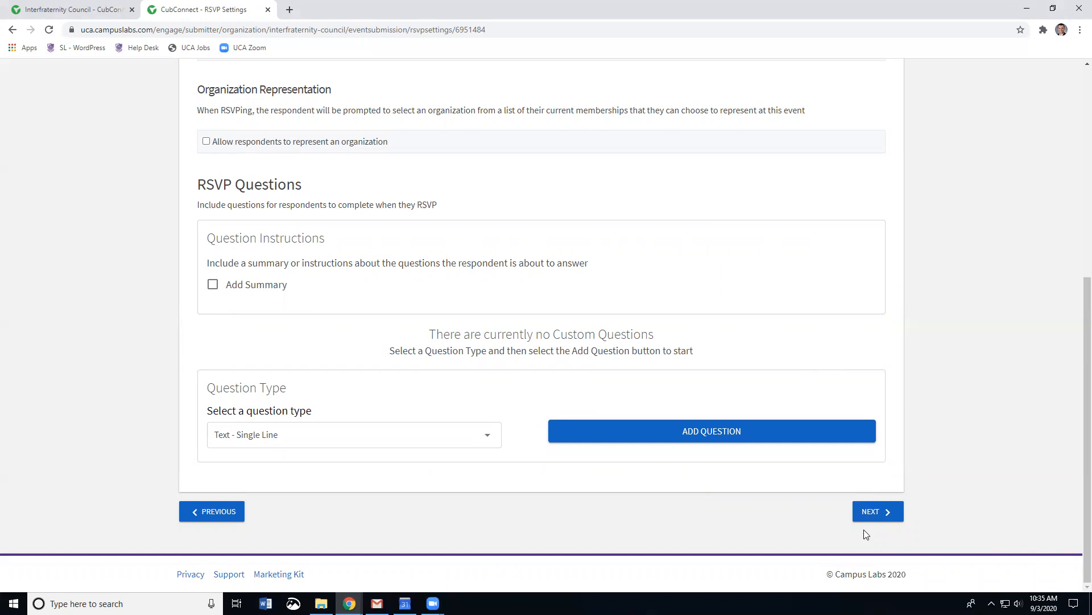
Step: Pass Post Event Feedback unchanged, with no evaluation questions, reaching the cover photo page
left_click(875, 513)
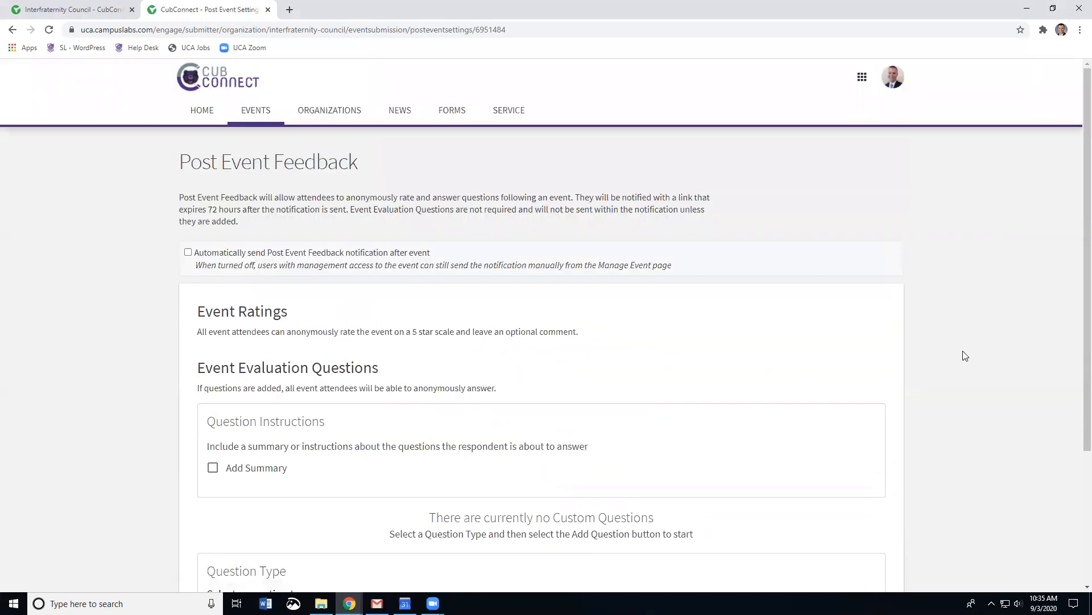
scroll(966, 356, "down", 1)
scroll(965, 356, "down", 1)
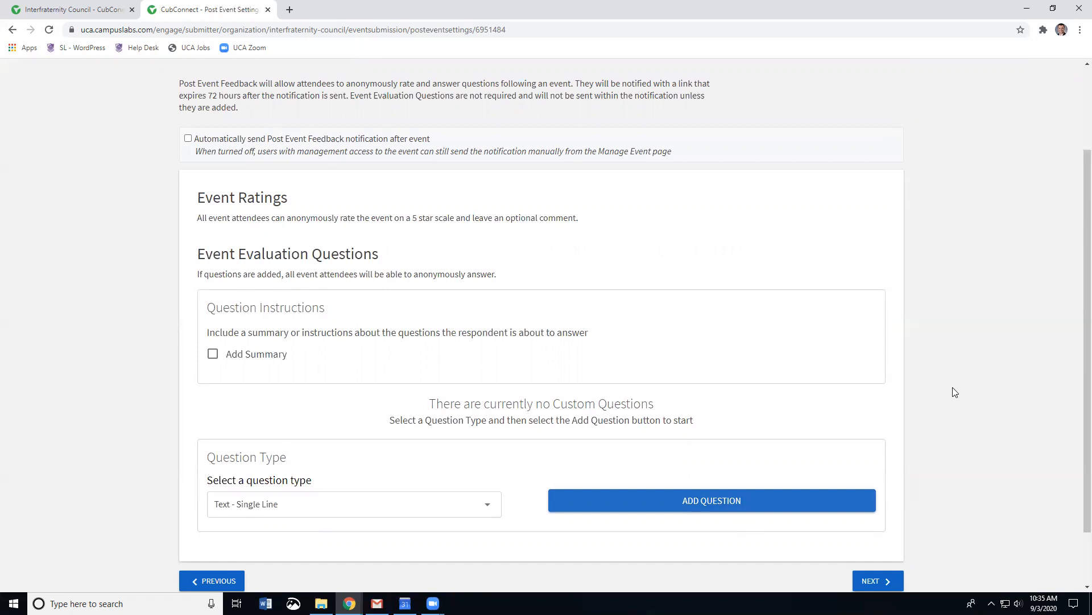
scroll(954, 395, "down", 1)
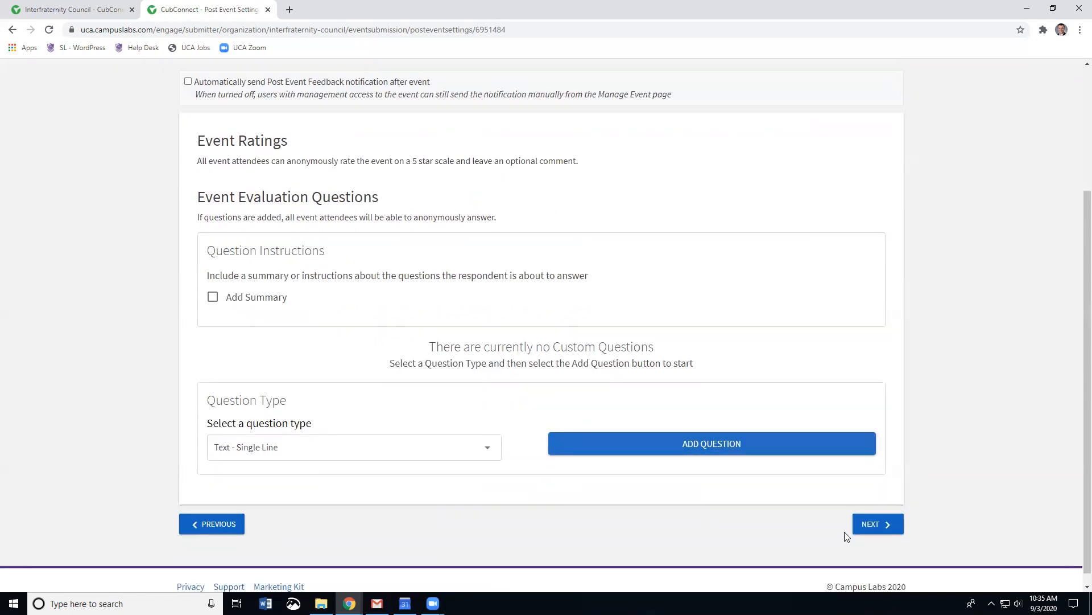
left_click(881, 531)
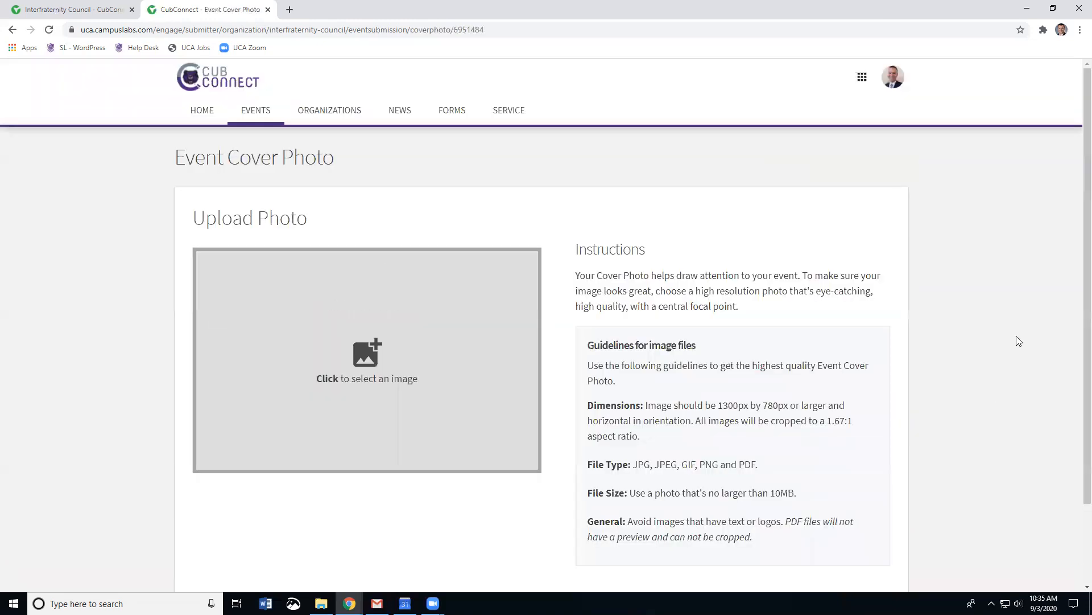
Step: Set the Meeting image, cropped to its full width, as the event cover photo and continue
scroll(1017, 346, "down", 2)
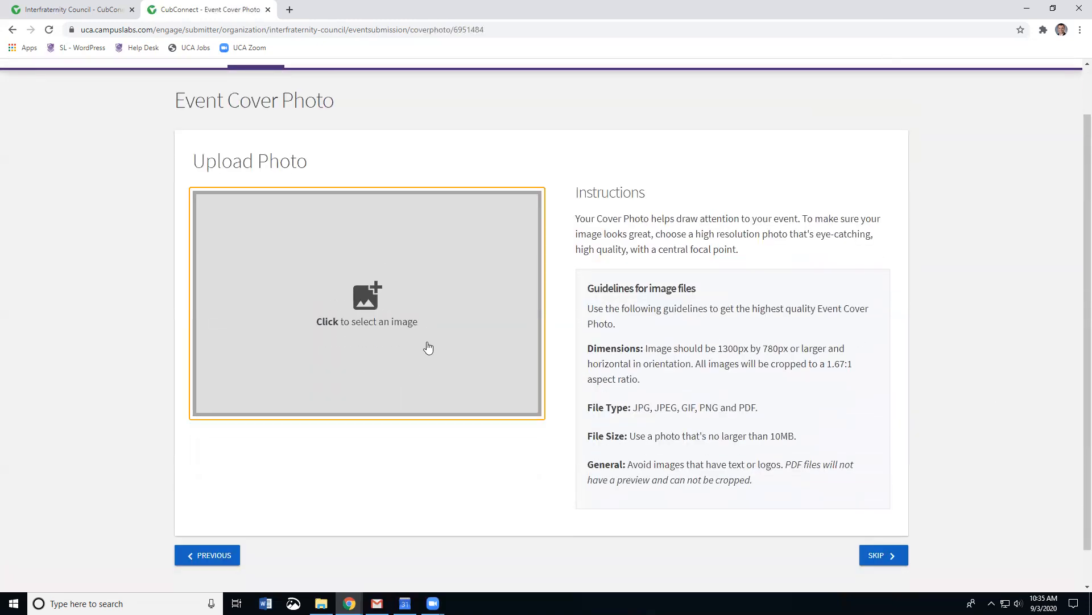
left_click(368, 326)
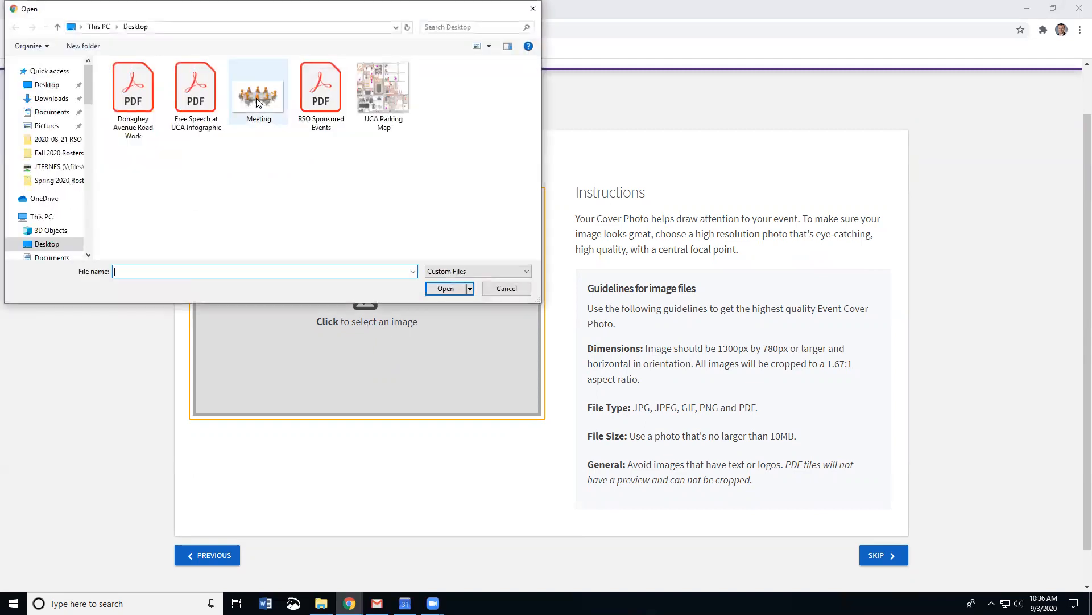
double_click(258, 102)
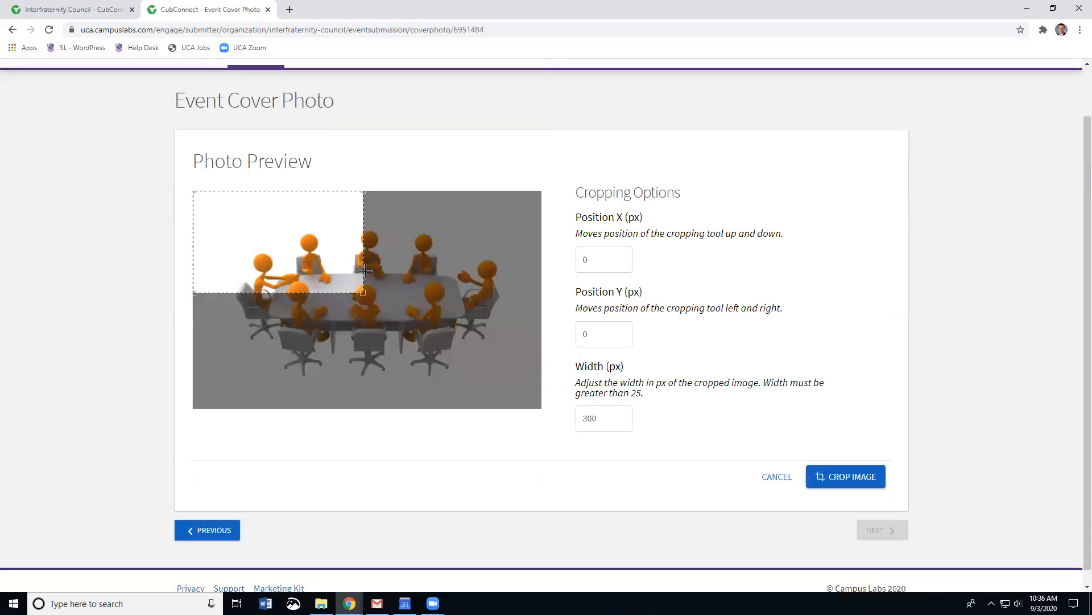
left_click_drag(361, 293, 556, 402)
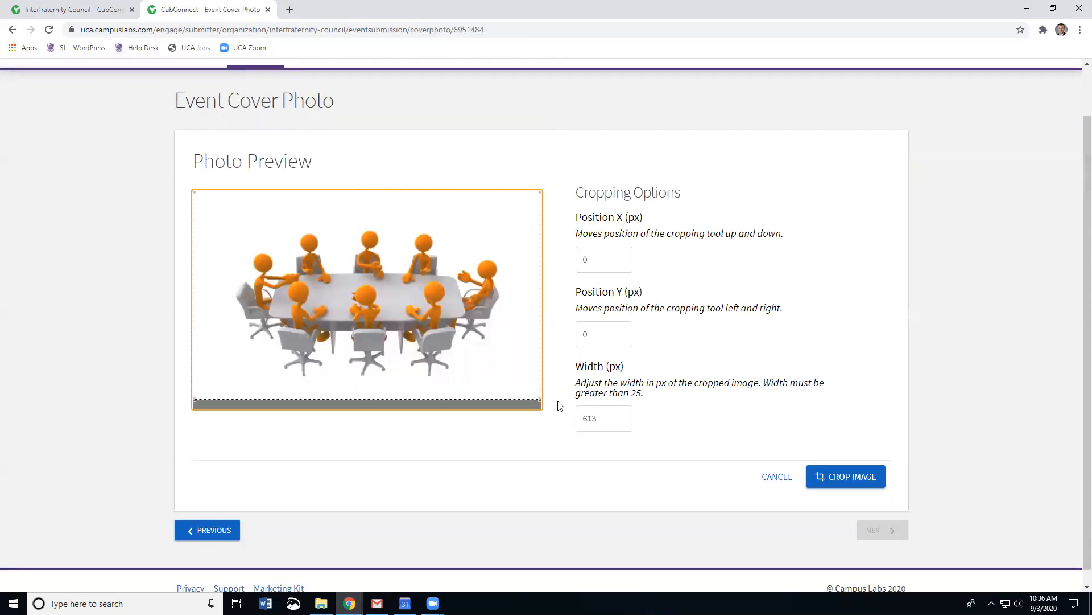
left_click(846, 475)
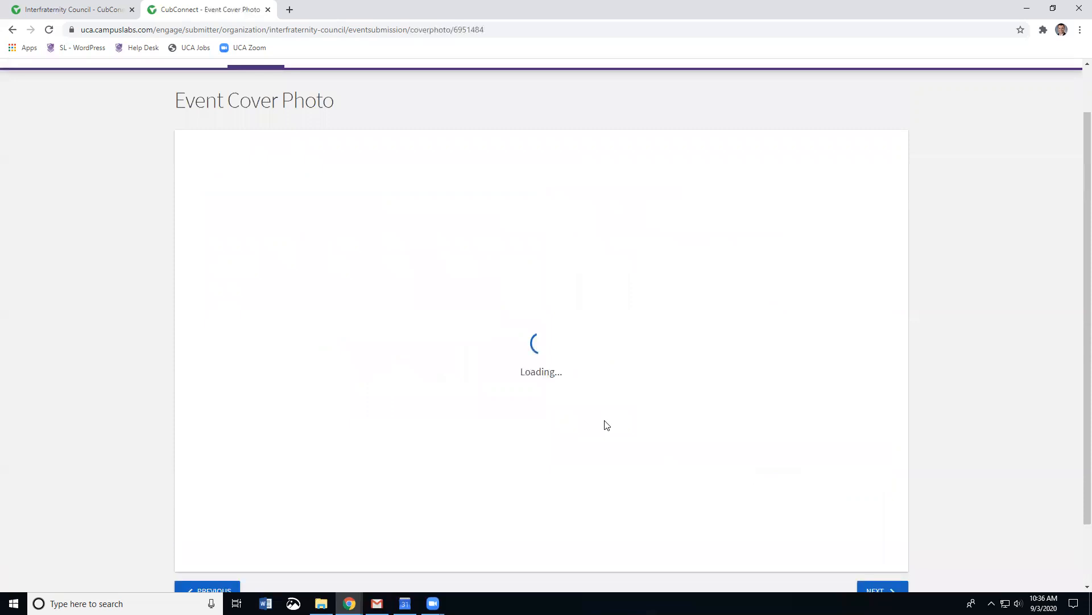
scroll(871, 366, "down", 3)
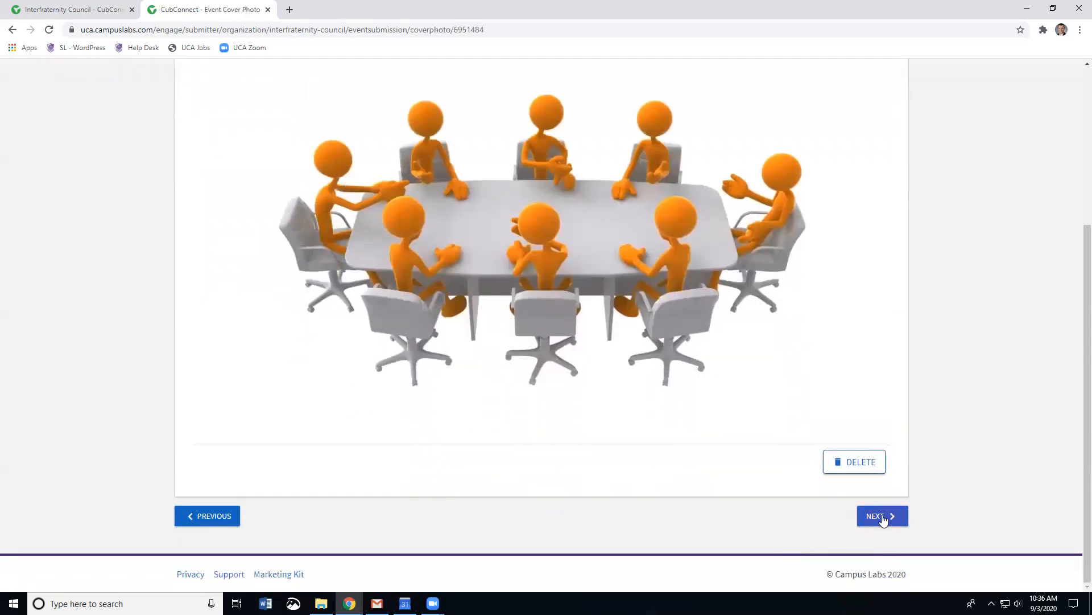
left_click(883, 518)
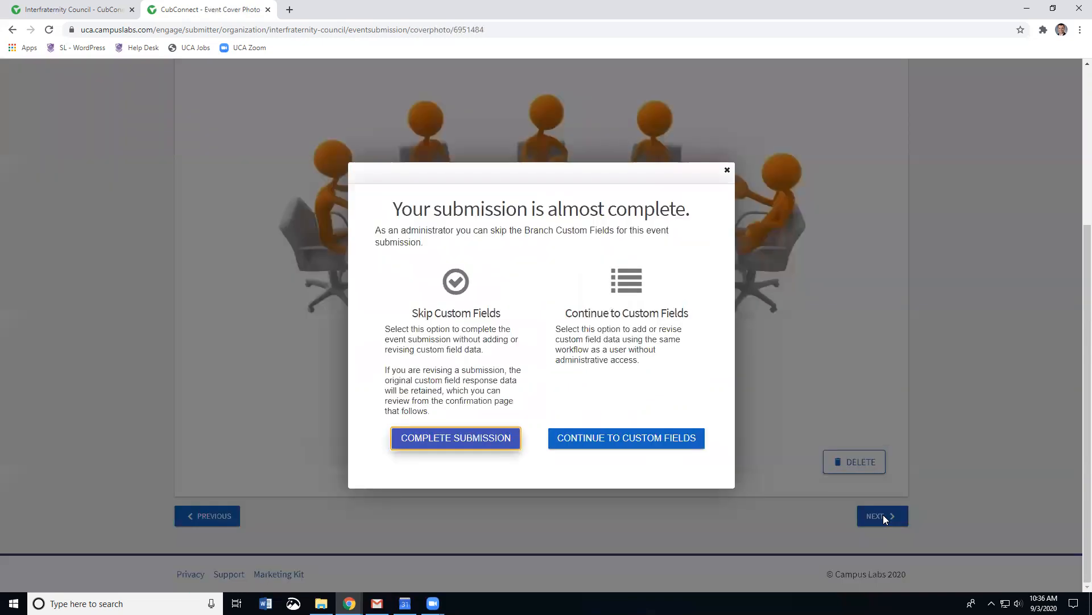
left_click(622, 444)
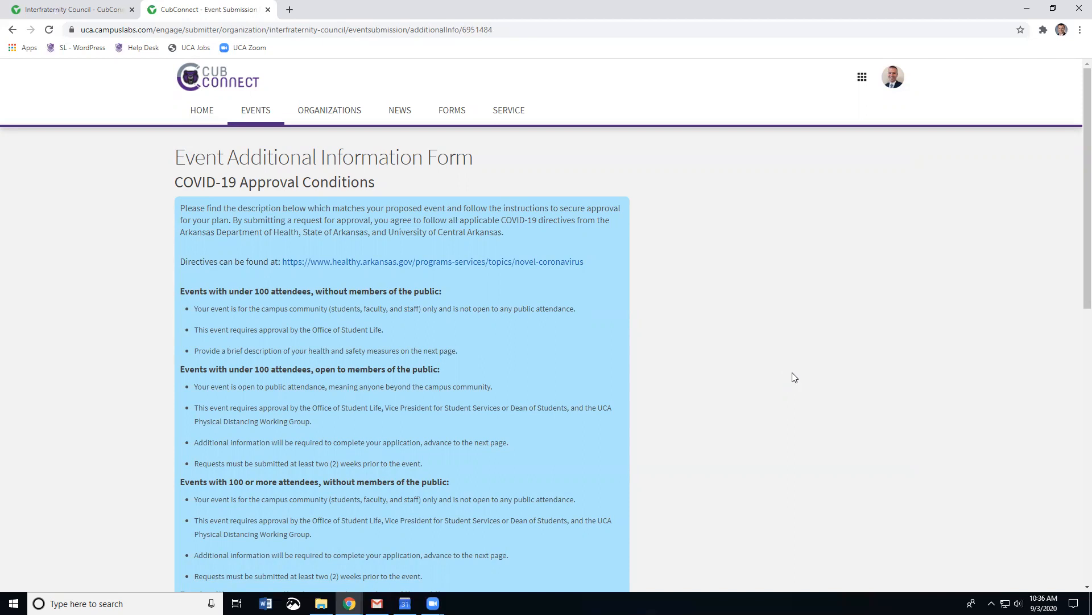
scroll(795, 377, "down", 1)
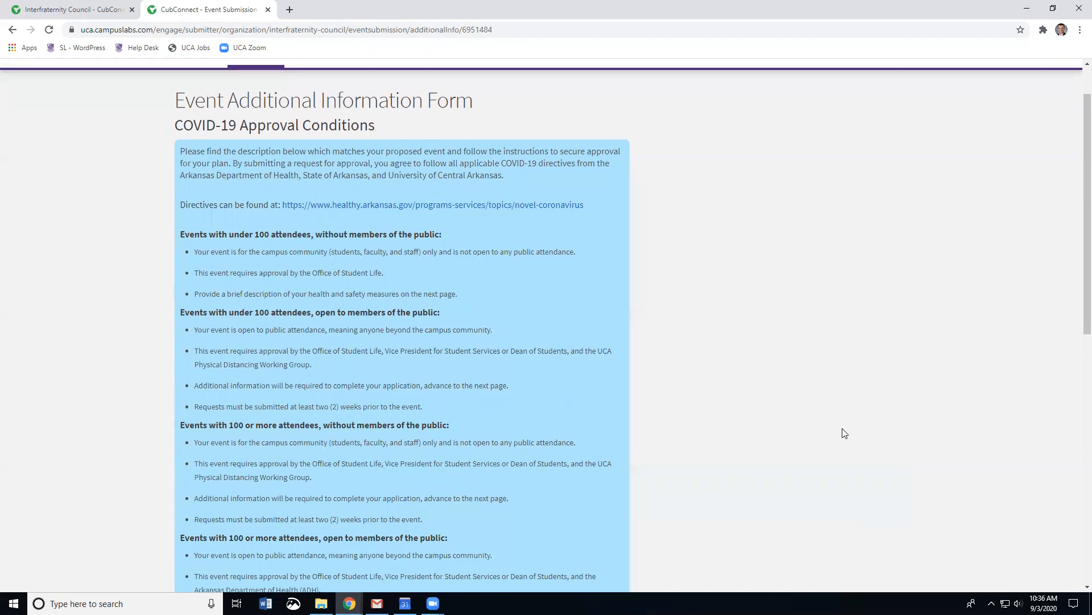
scroll(844, 434, "down", 1)
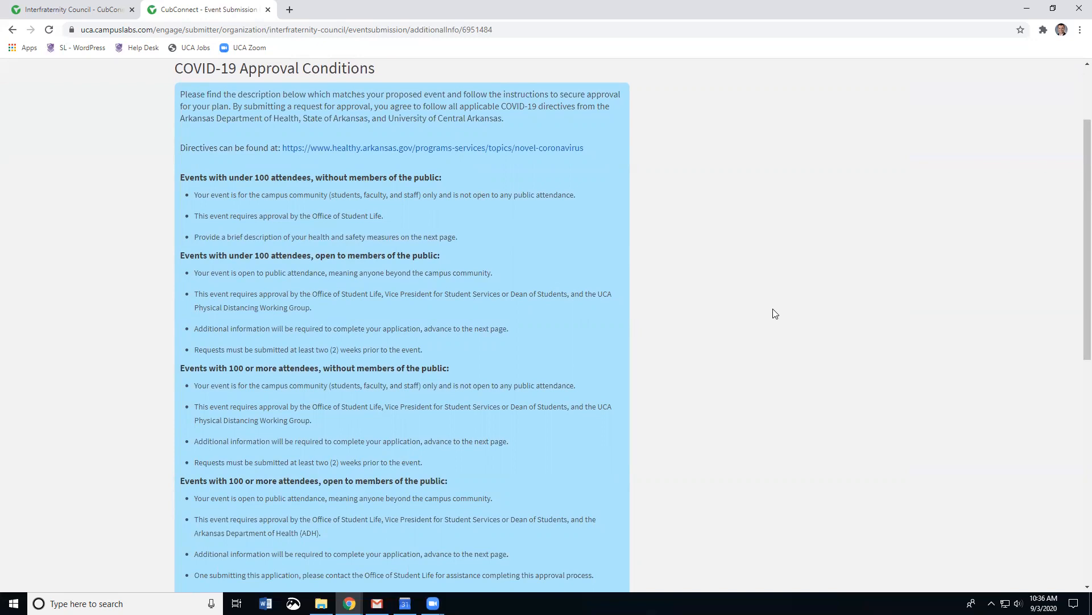
scroll(774, 313, "down", 1)
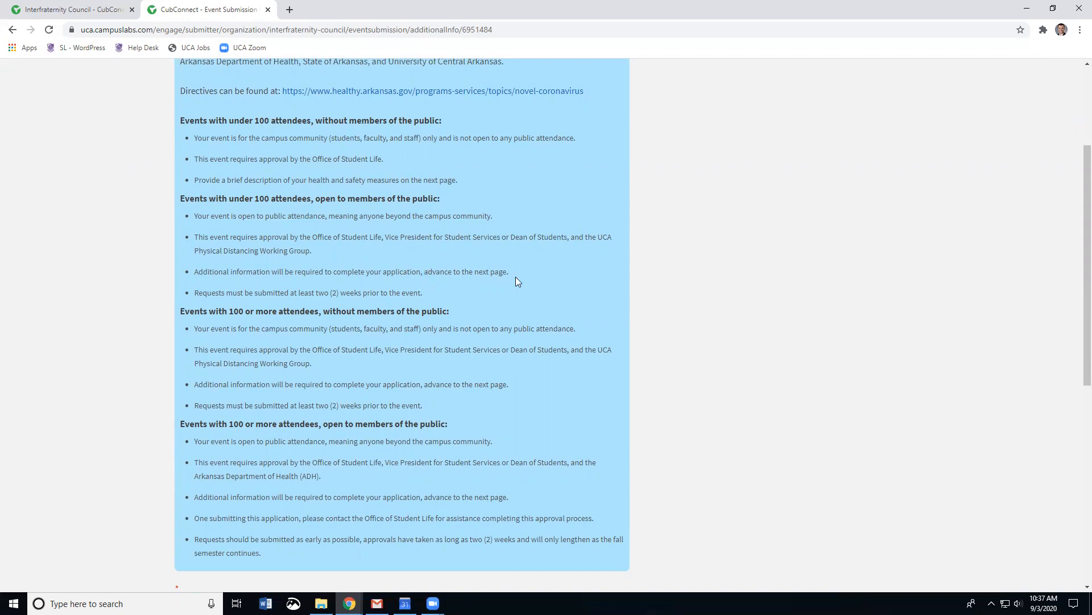
scroll(665, 275, "down", 1)
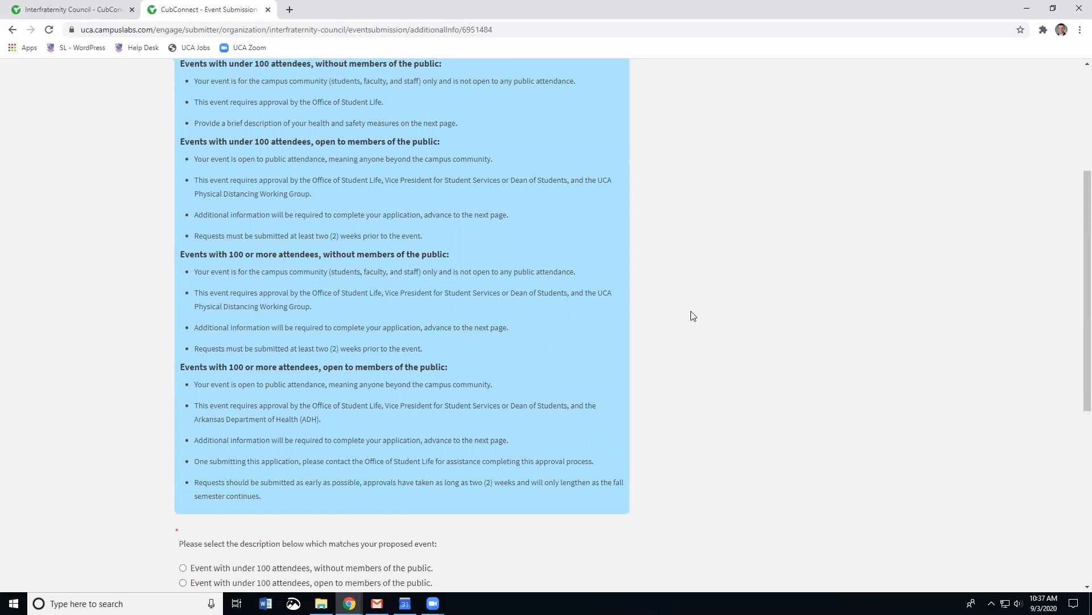
scroll(691, 311, "down", 1)
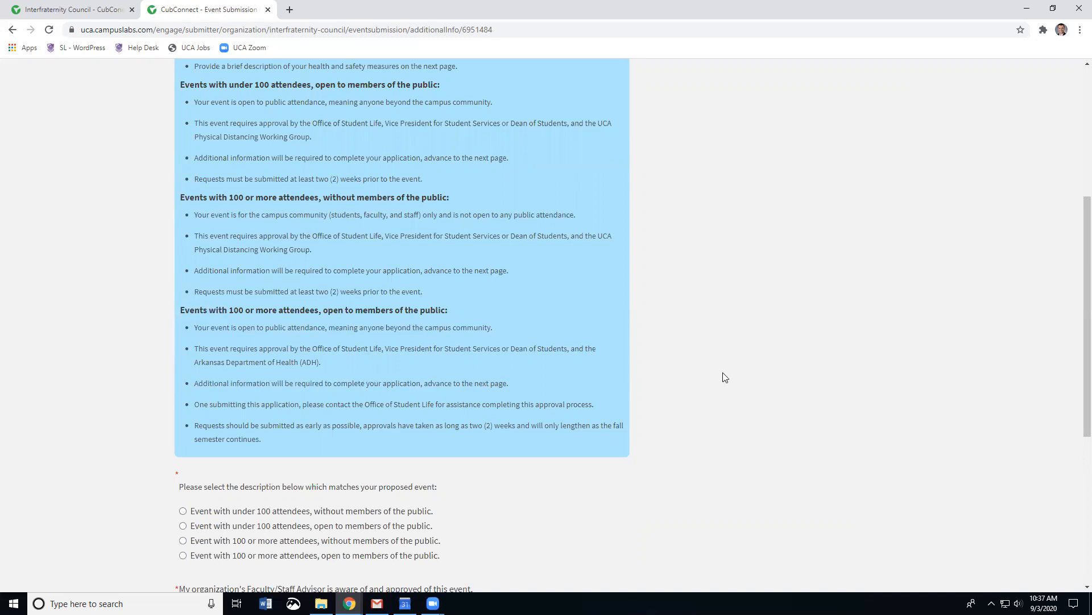
scroll(721, 377, "down", 1)
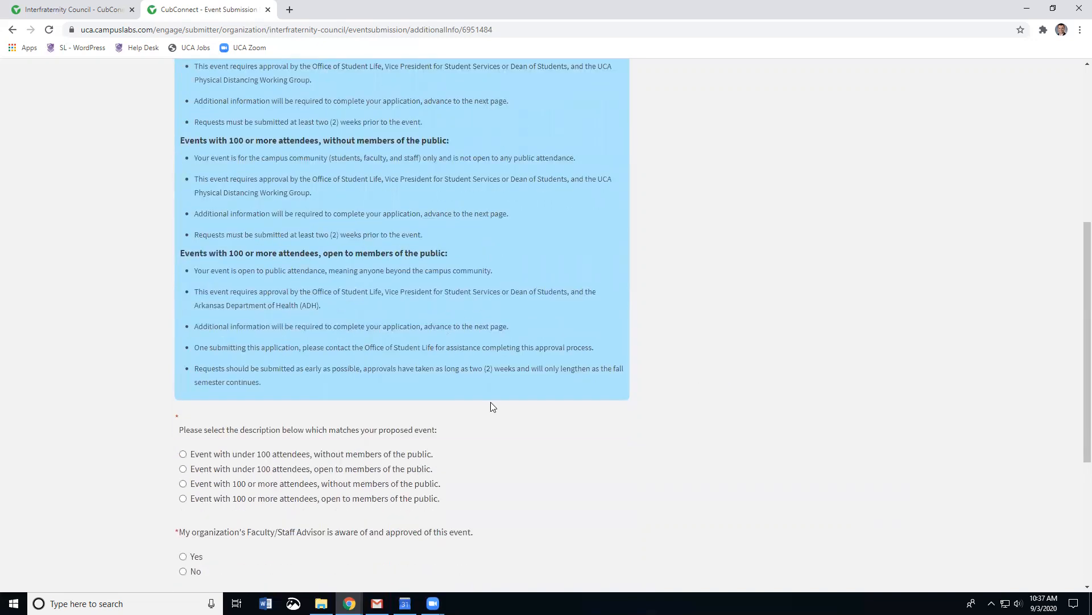
scroll(723, 429, "down", 1)
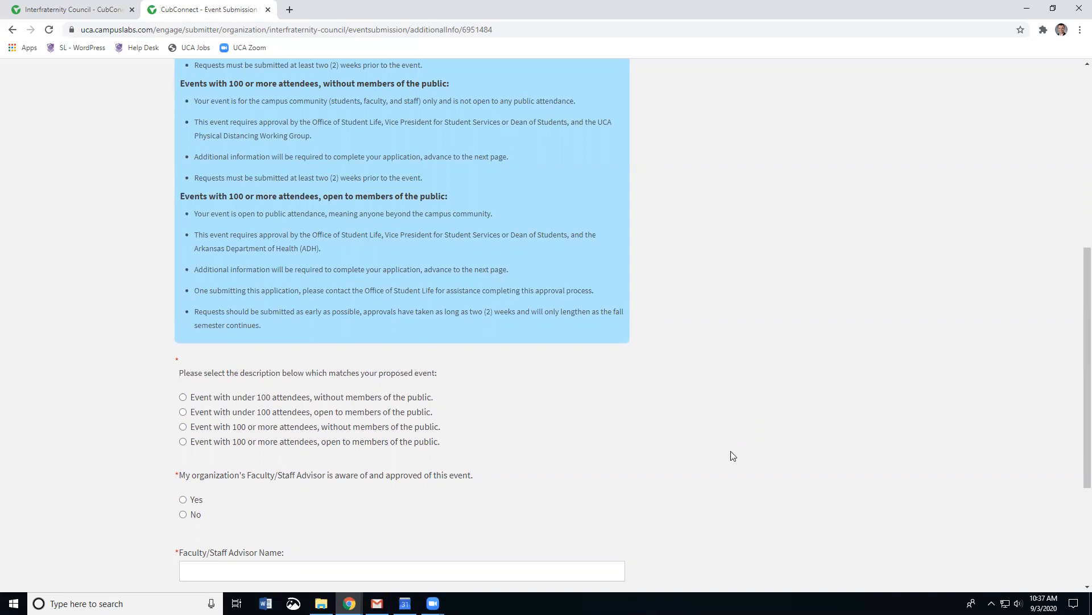
Step: Classify the event as under 100 attendees without the public, and answer Yes to advisor approval
scroll(115, 391, "down", 1)
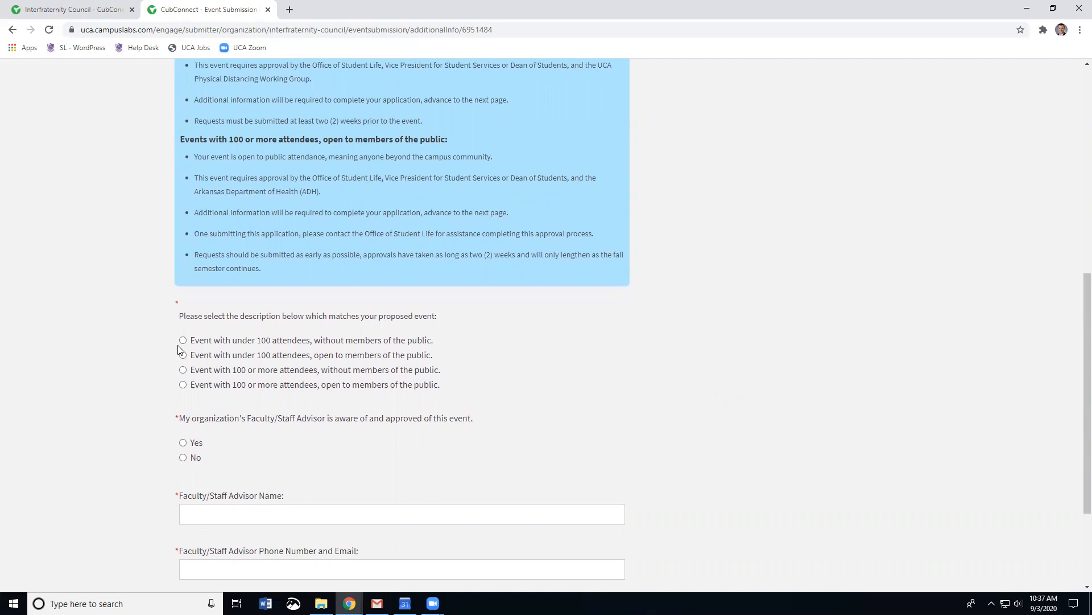
left_click(183, 339)
scroll(784, 367, "down", 1)
scroll(784, 367, "down", 1)
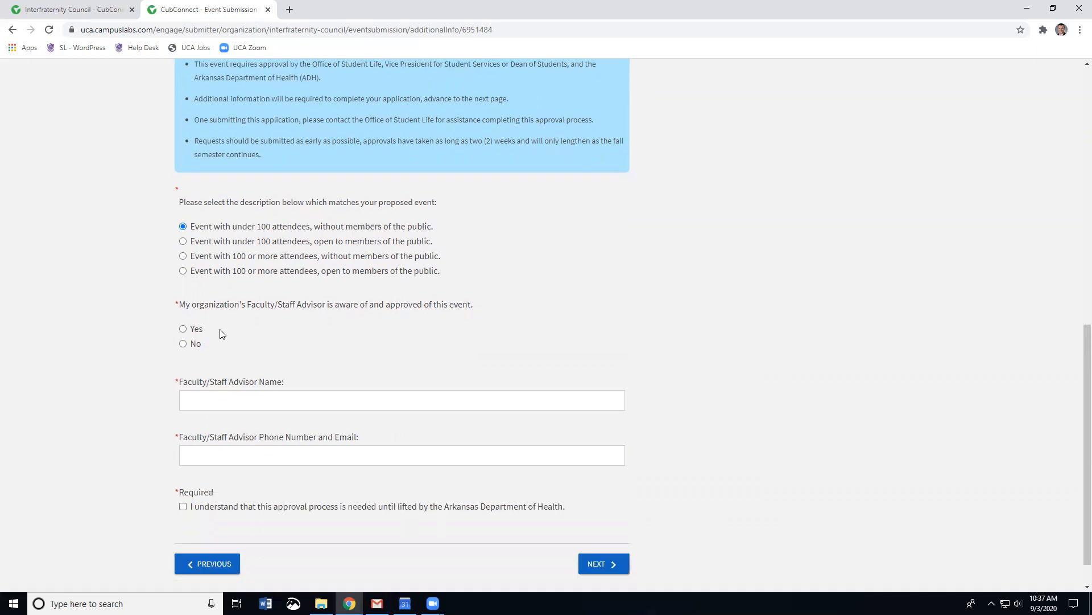
left_click(183, 330)
Step: Enter the advisor's name and phone/email, then accept the Arkansas Department of Health condition
left_click(266, 403)
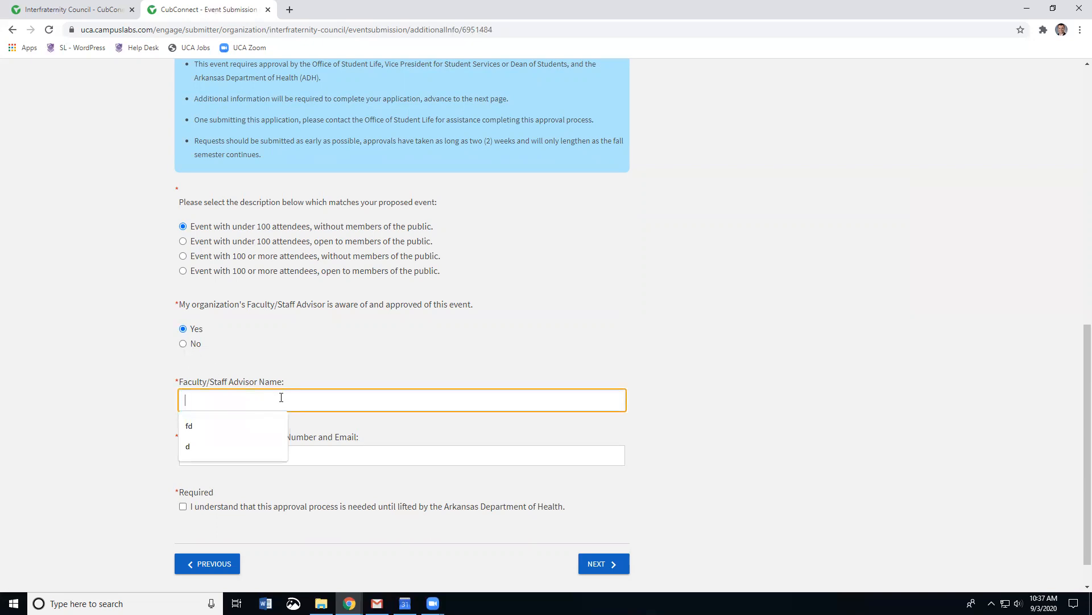
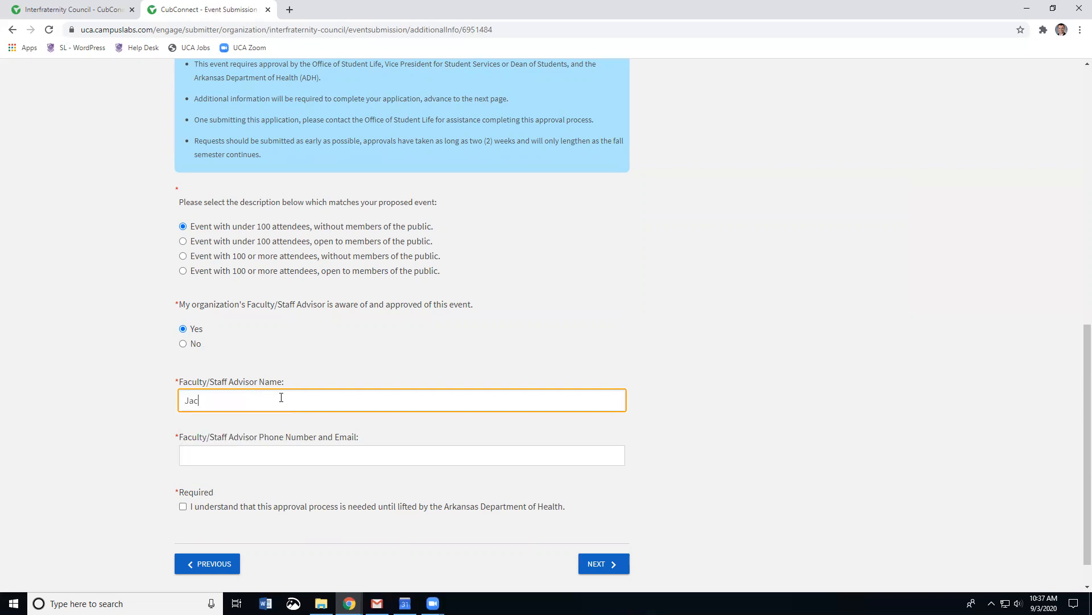
key("Tab")
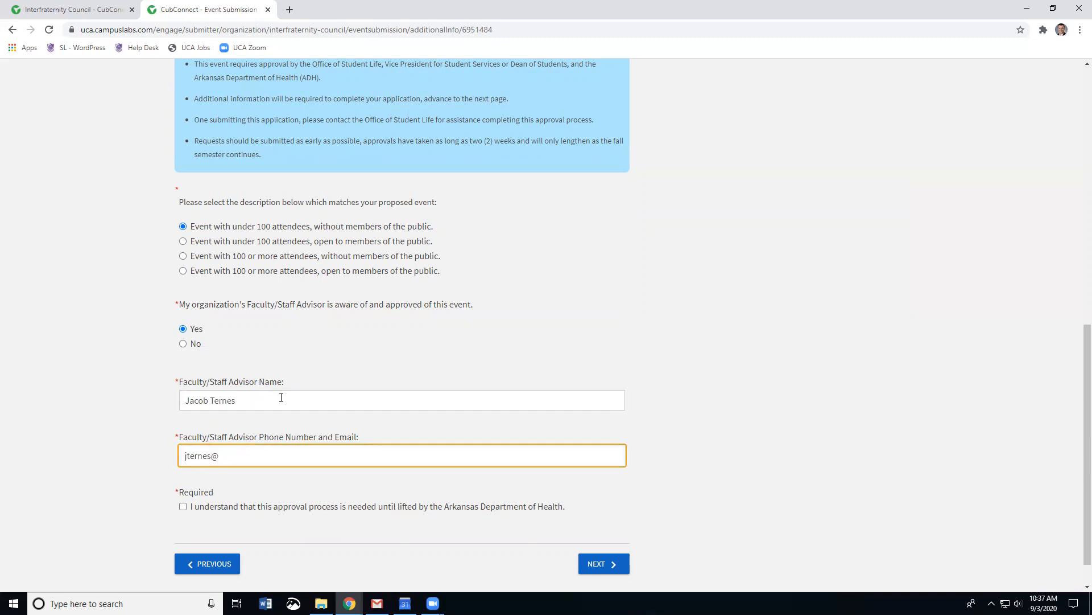
scroll(171, 494, "down", 1)
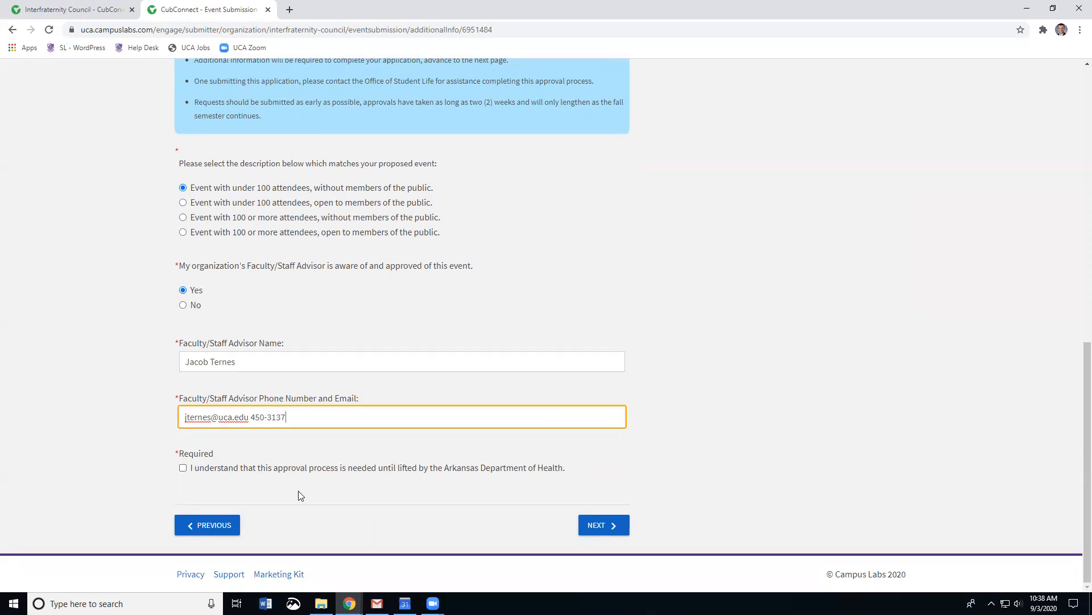
left_click(183, 468)
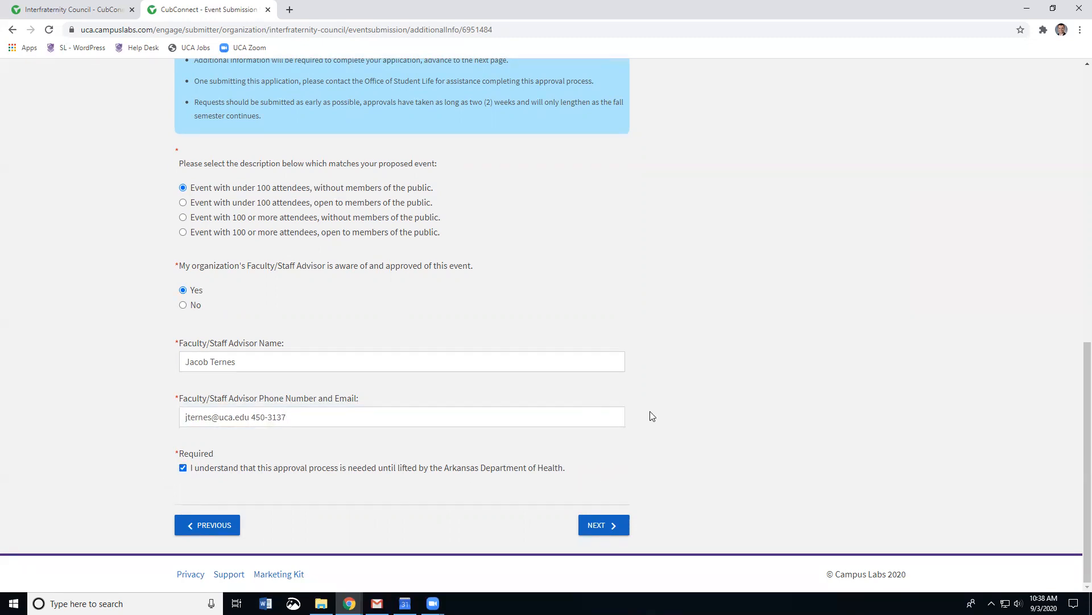
scroll(720, 417, "up", 5)
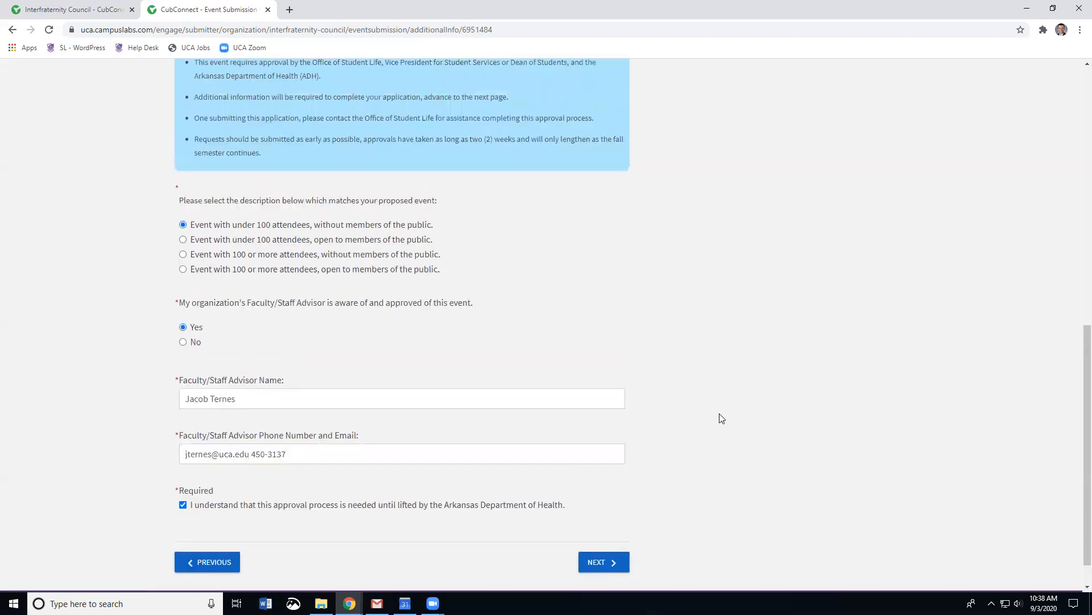
scroll(719, 417, "up", 4)
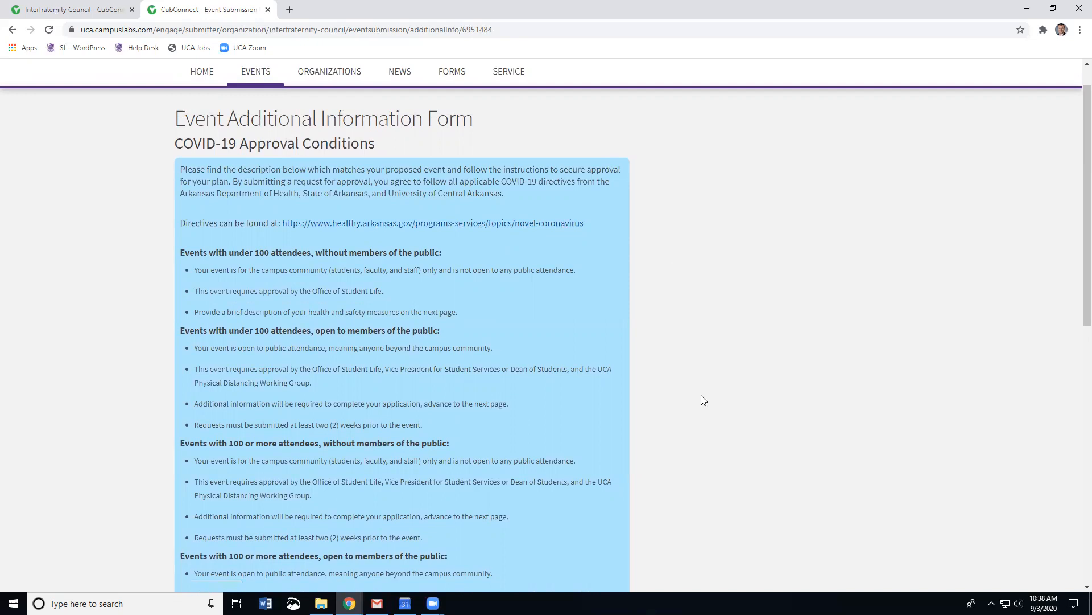
scroll(716, 398, "down", 8)
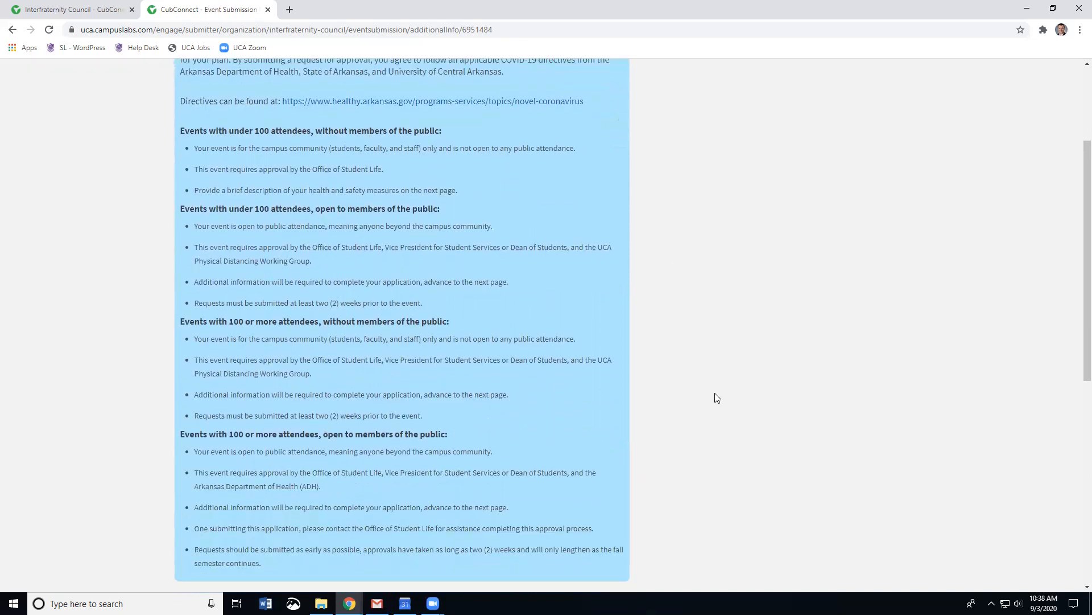
scroll(728, 400, "down", 2)
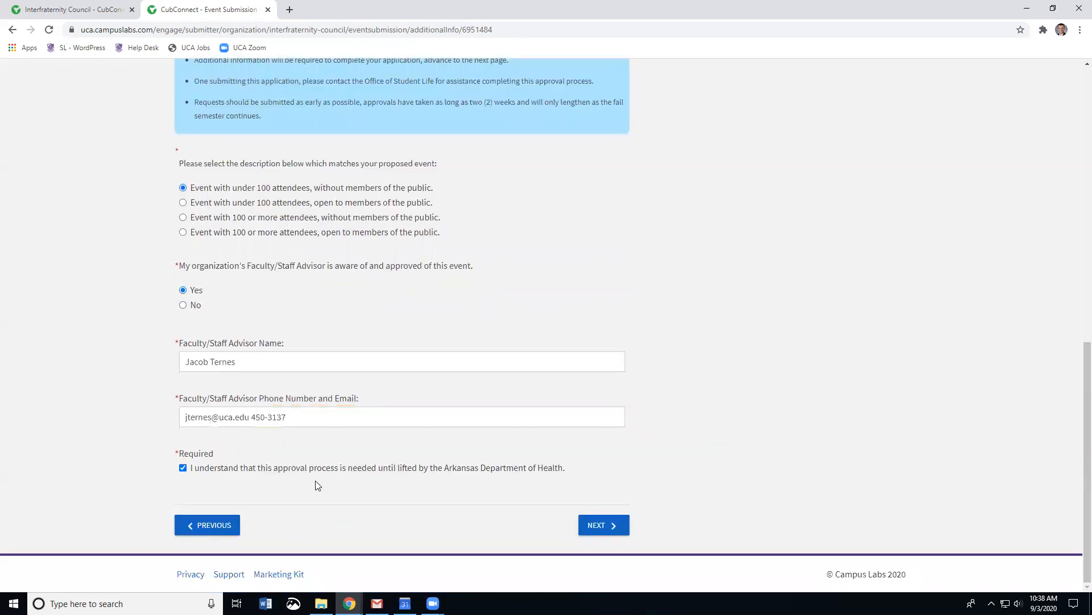
Step: On the under-100 events form, enter the primary contact's name, phone number and email
left_click(592, 526)
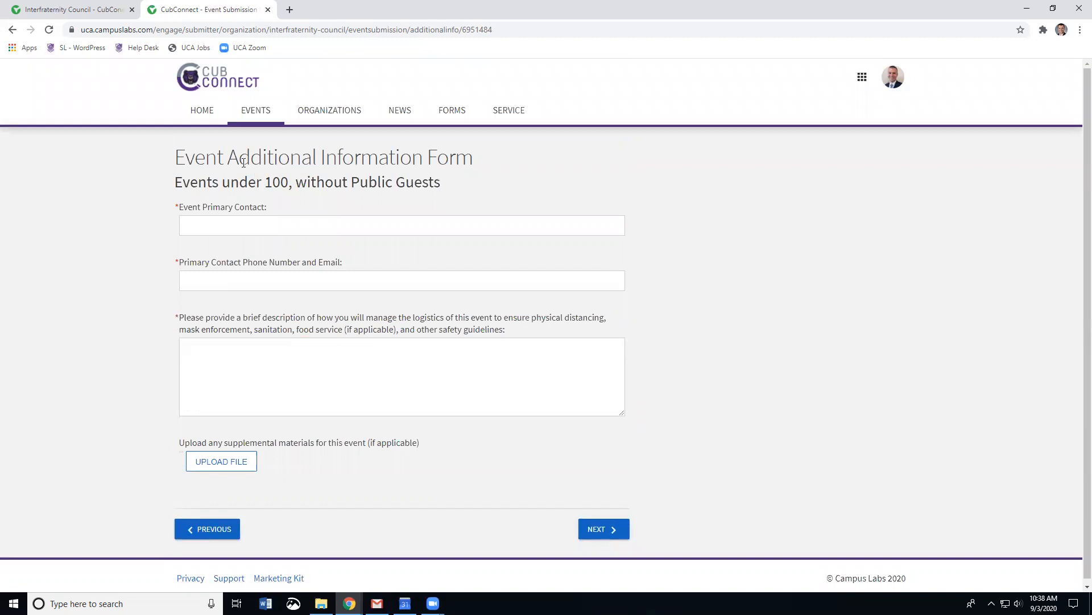
left_click(282, 223)
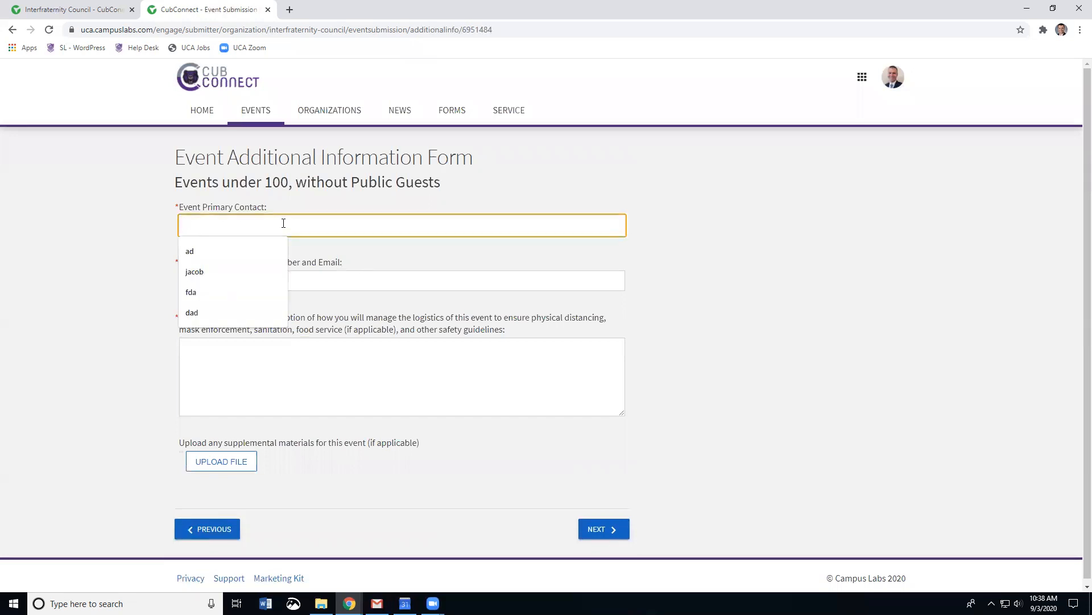
key("Tab")
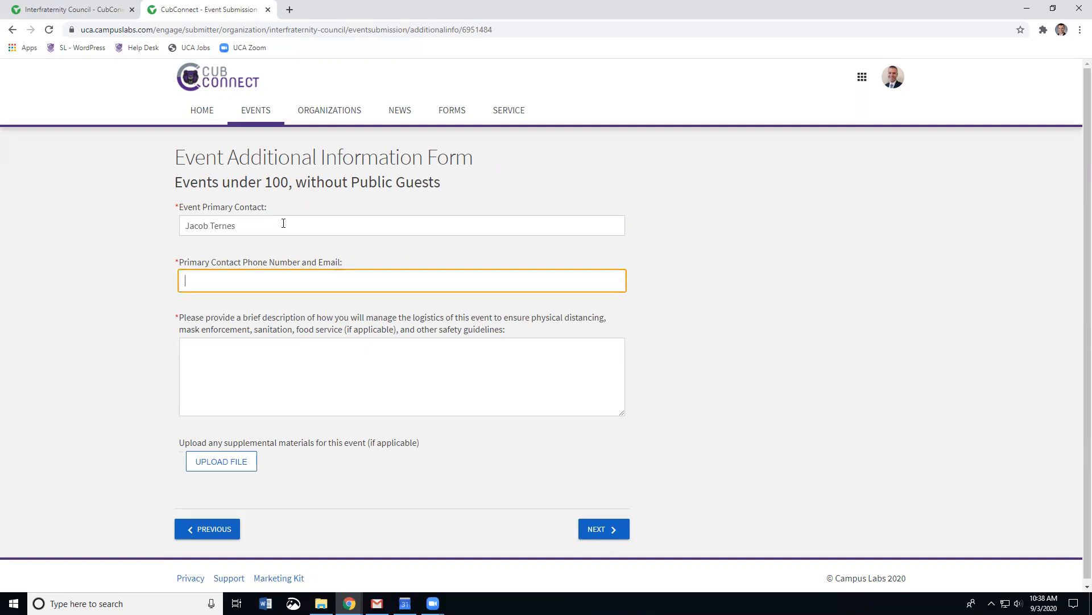
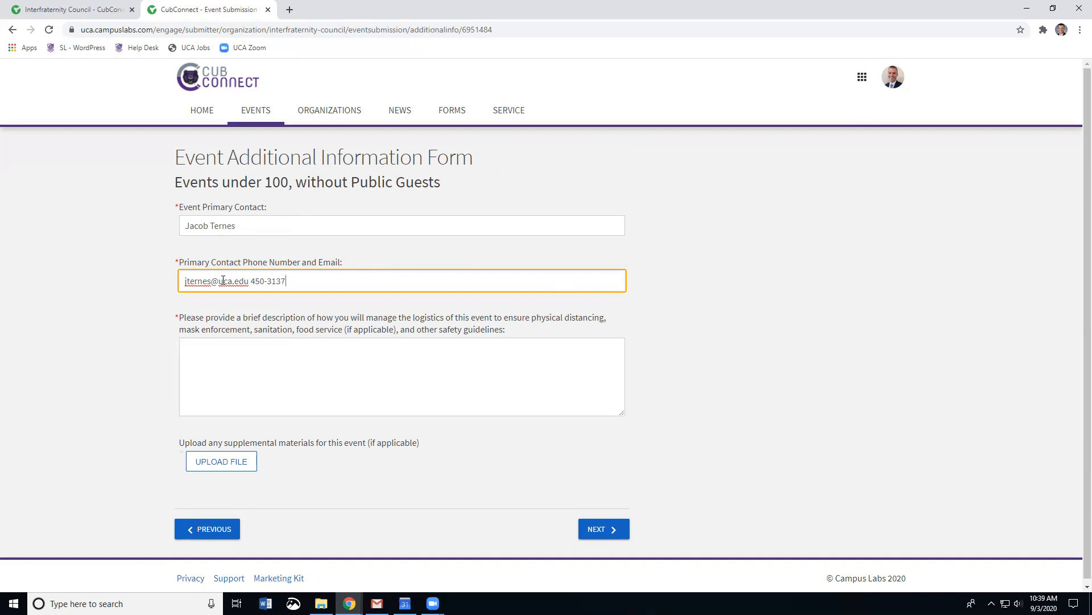
Step: Describe the safety logistics: chairs spaced 6 feet apart and all attendees wearing masks
left_click(235, 370)
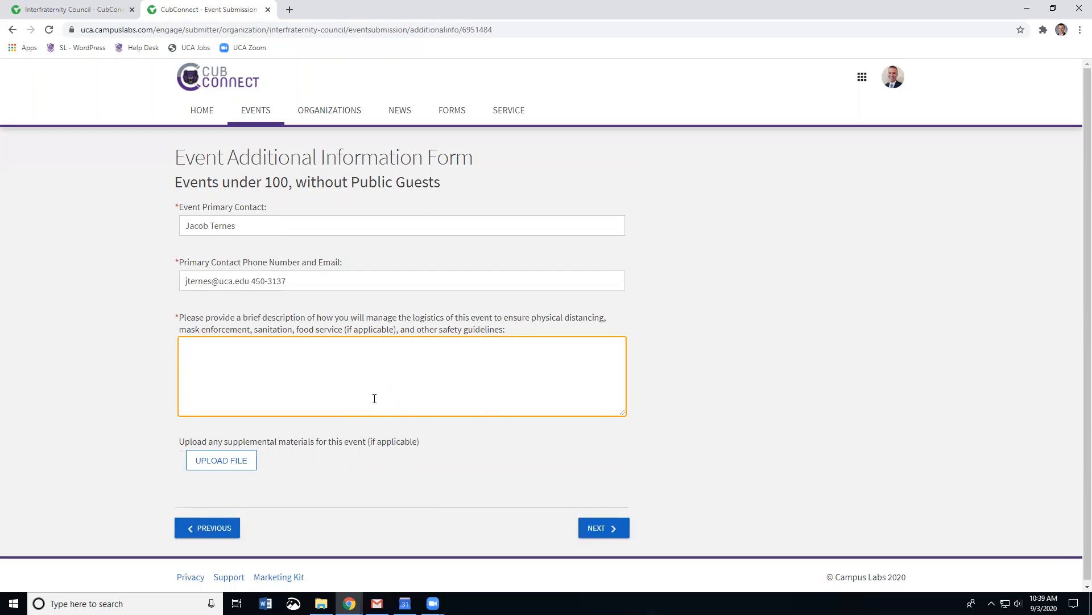
type("The Sttudent Center is doing a great job of")
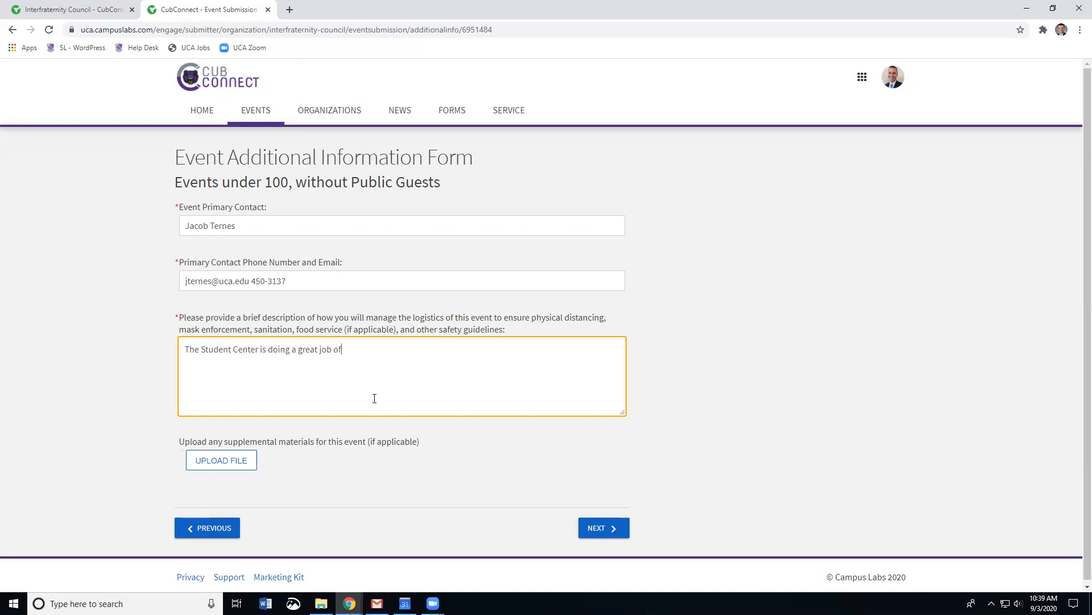
type(" spreading the chairs 6 feet abp")
key("BackSpace")
key("BackSpace")
type("pa")
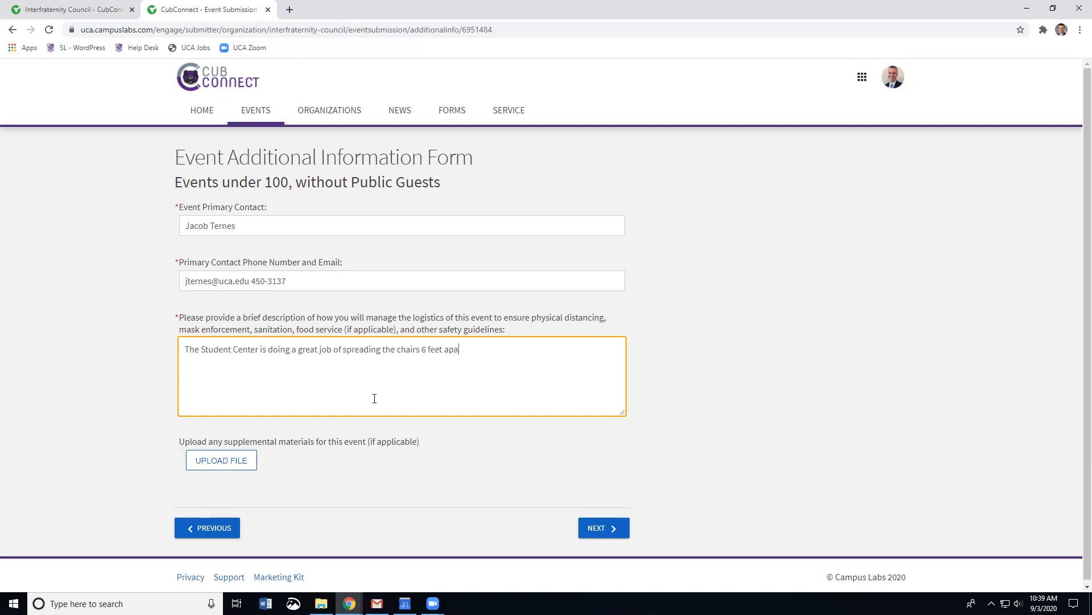
type("rt, we will leave the chairs in that")
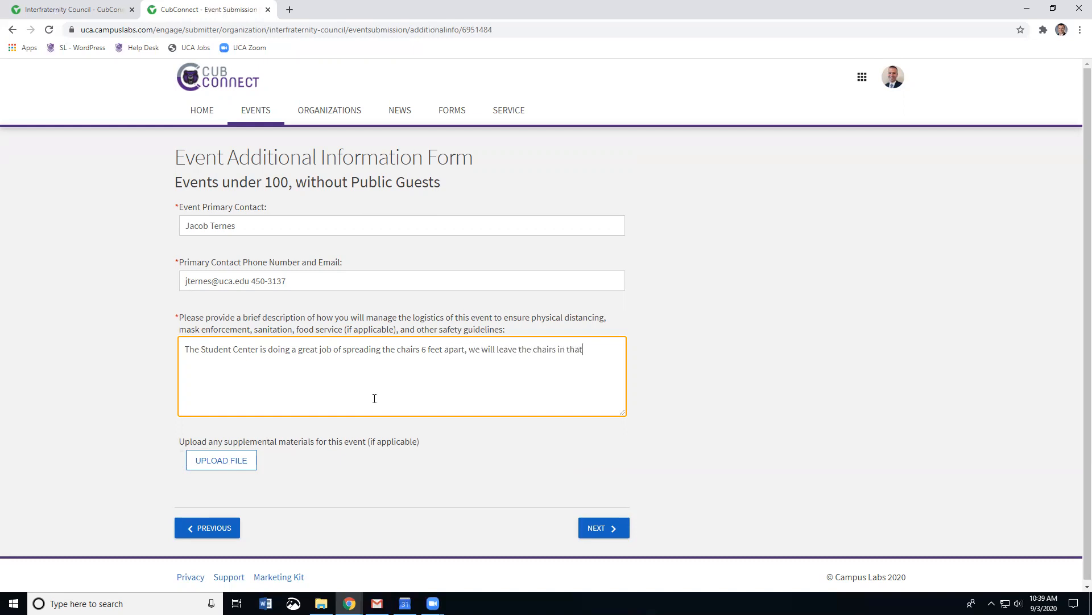
type(" arrangement. All attendees will wear masks throughout the meeting")
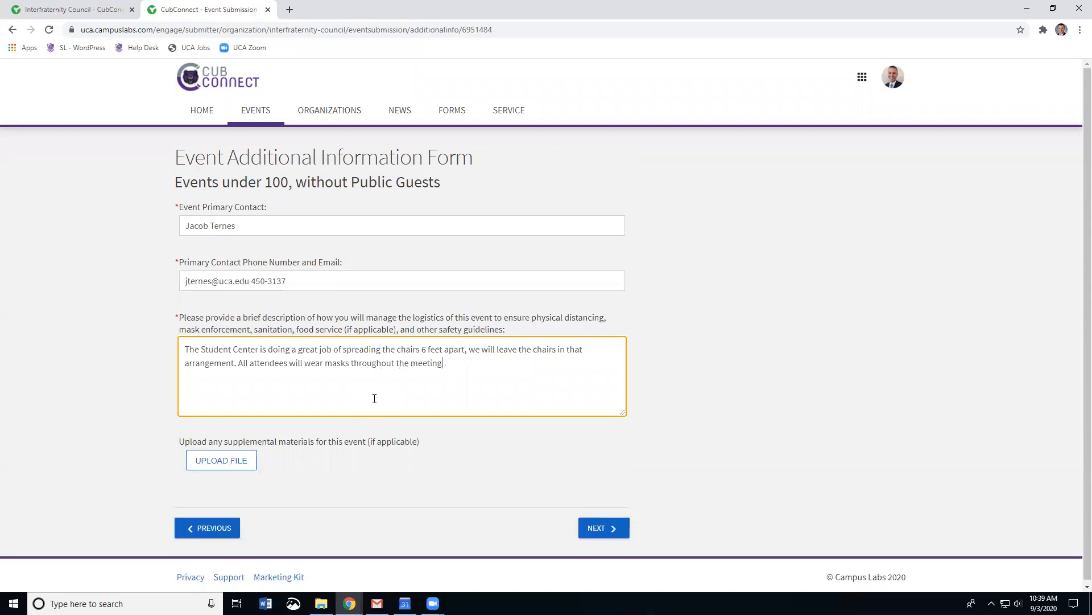
type(". Gu")
type("ests will be")
type(" seated onc")
type(" an")
type(" a time and dismi")
type("ssi")
type("ed one at a time.")
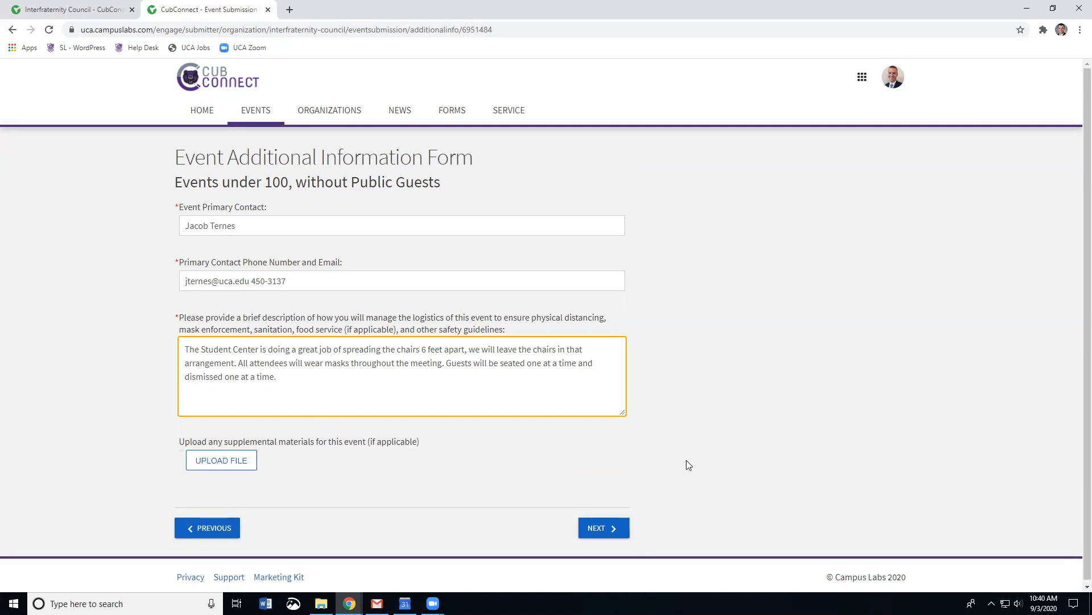
left_click(597, 529)
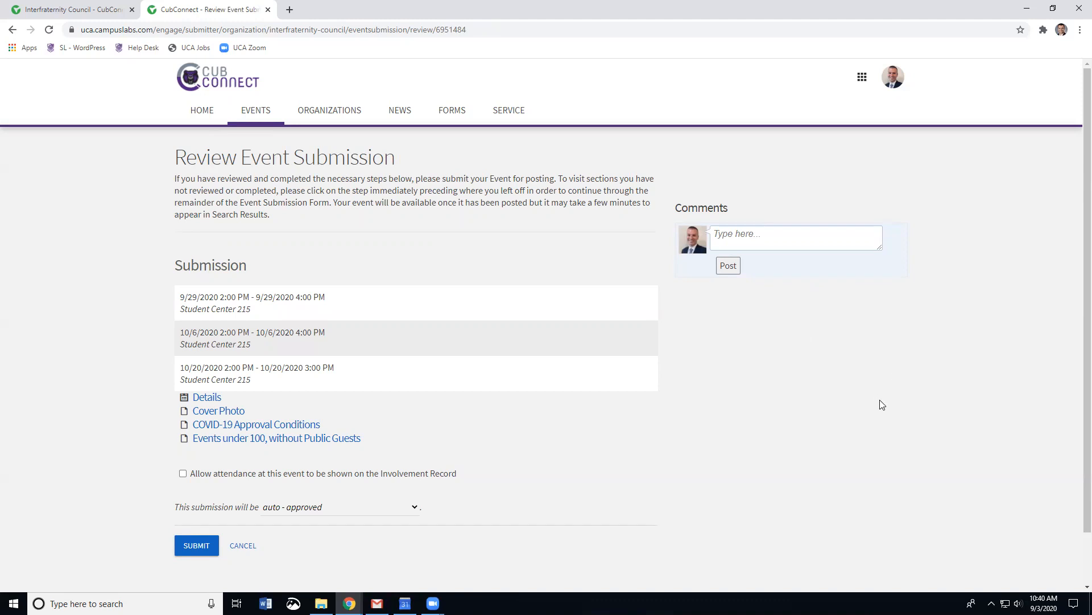
Step: Submit the event from the bottom of the Review Event Submission page
scroll(882, 404, "down", 1)
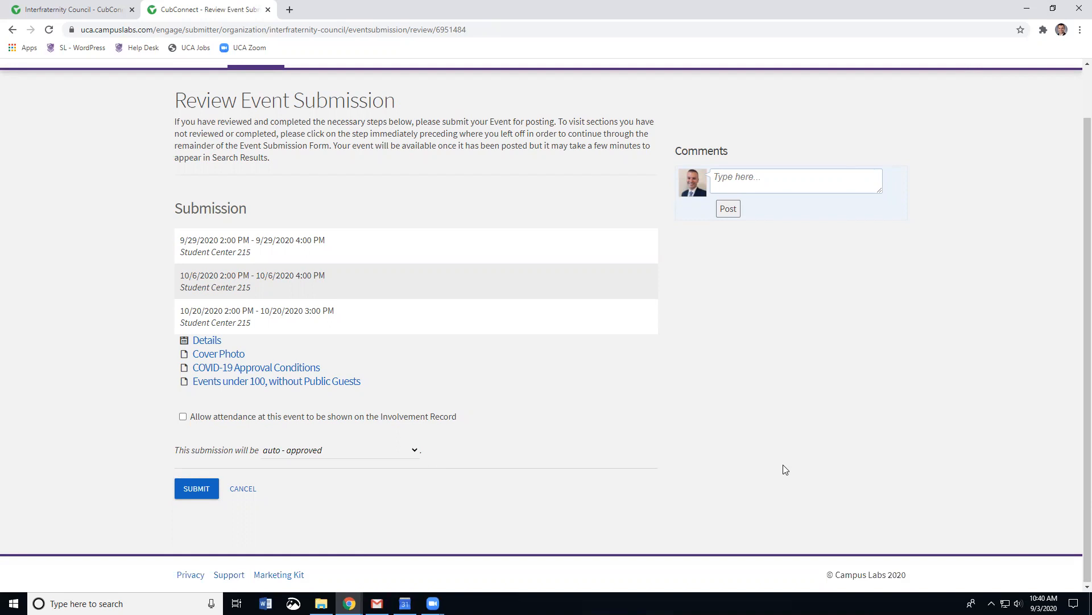
left_click(193, 493)
scroll(87, 443, "up", 1)
Step: Go back two pages and reclassify the event as 100 or more attendees without the public
left_click(12, 31)
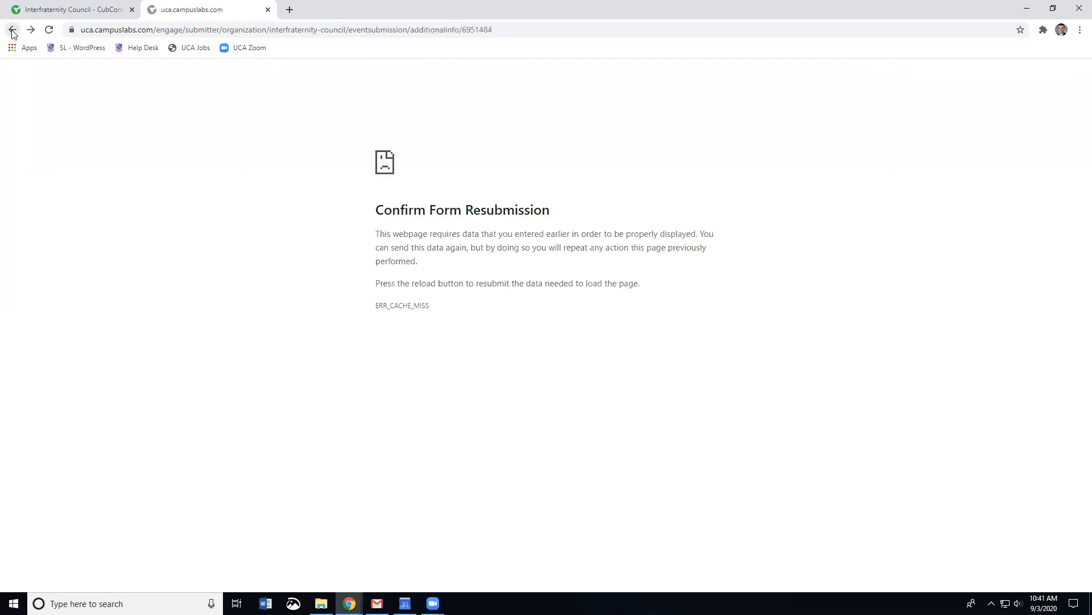
left_click(12, 30)
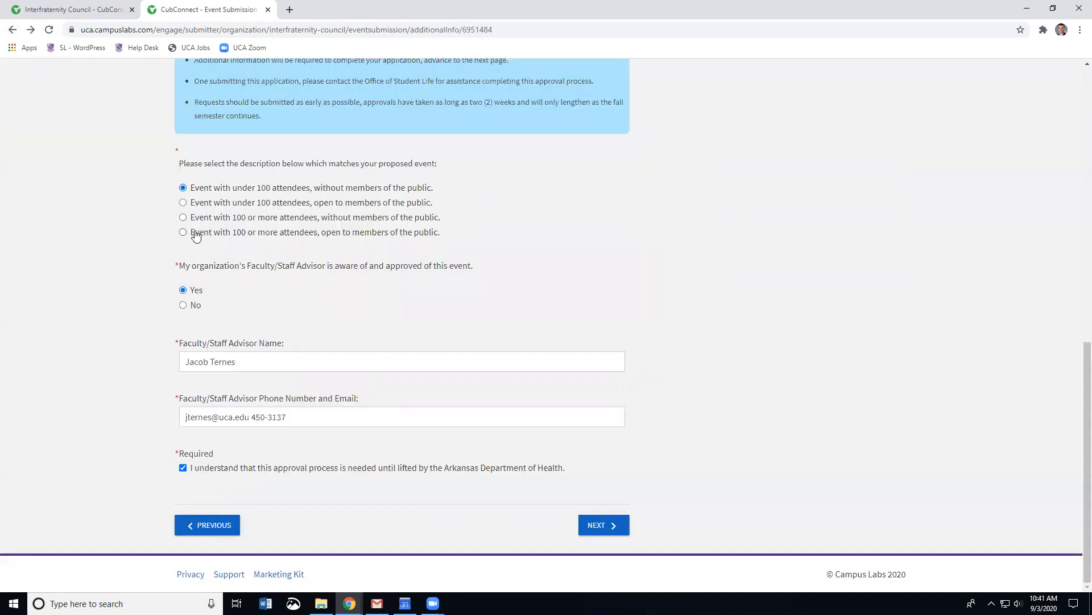
left_click(182, 203)
left_click(183, 217)
left_click(609, 528)
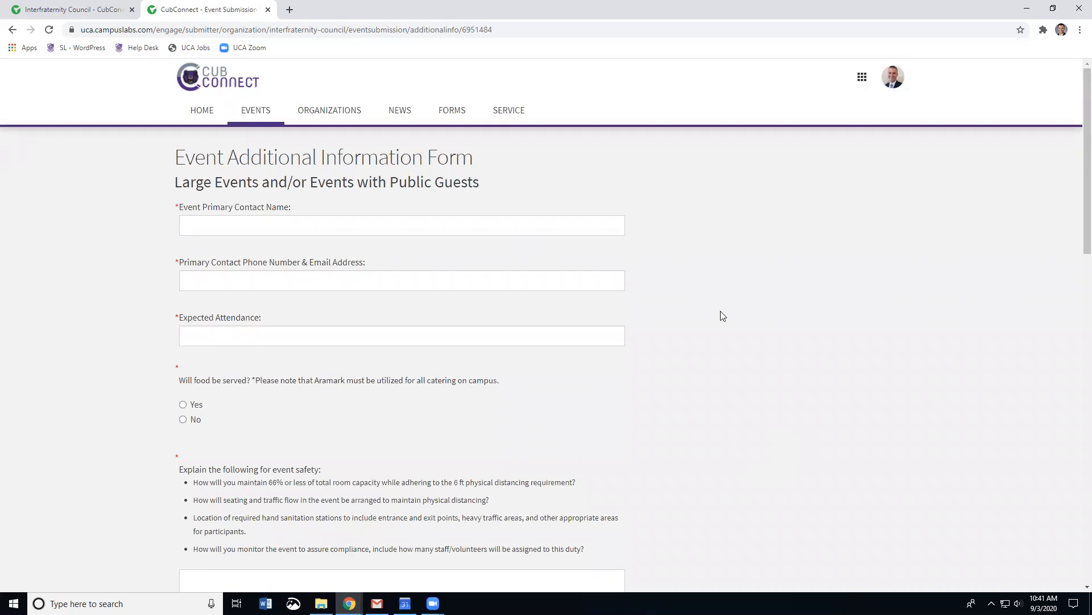
Step: Fill in the primary contact's name and email, and set expected attendance to 150
scroll(716, 312, "down", 1)
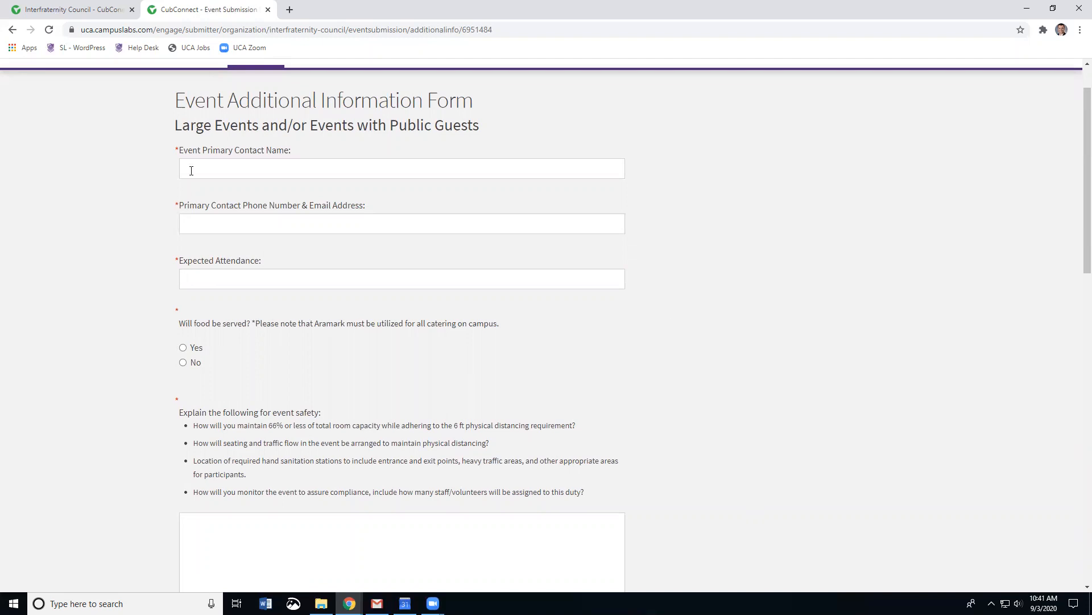
left_click(216, 169)
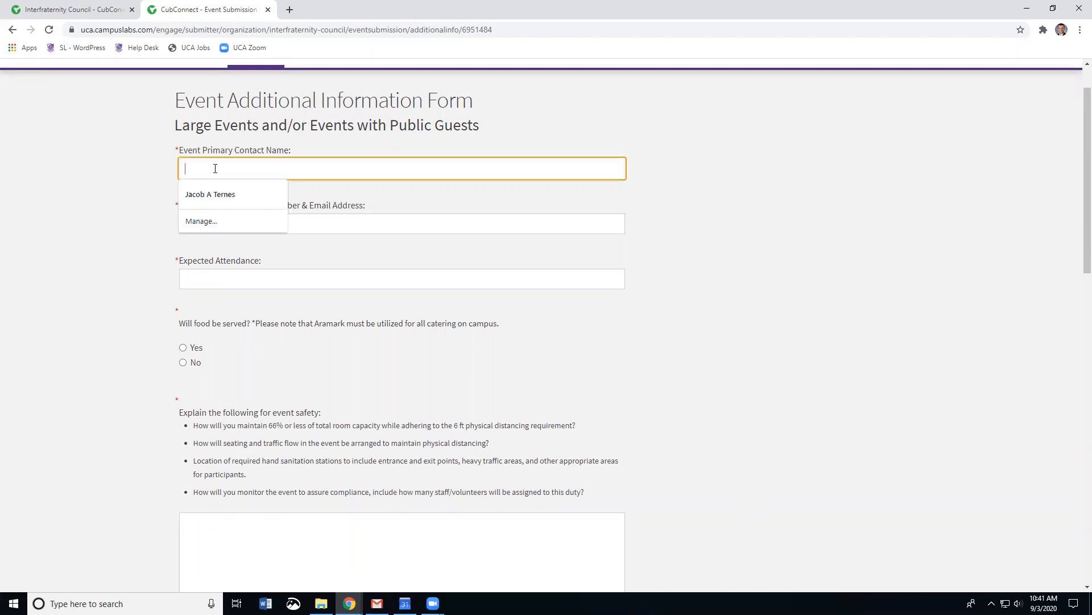
left_click(219, 194)
left_click(227, 227)
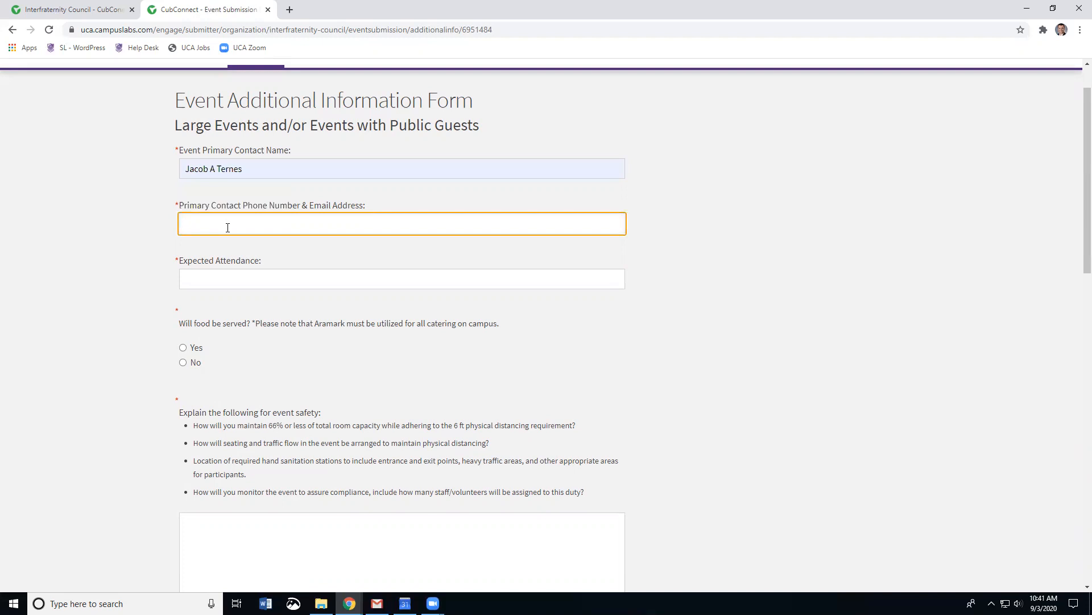
left_click(221, 279)
type("150")
left_click(780, 315)
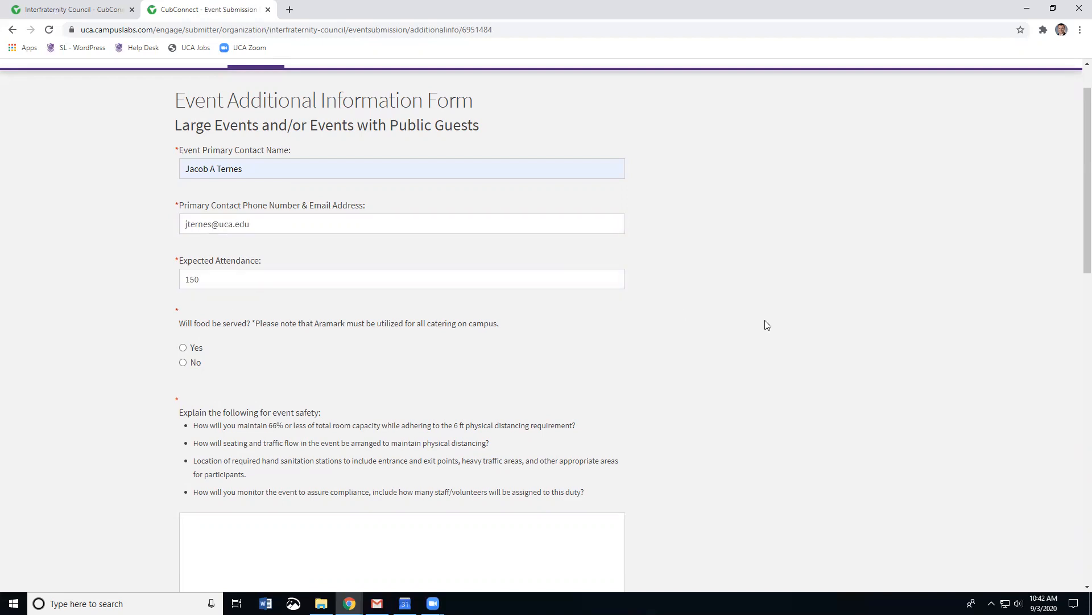
Step: Answer No to food being served at the event
scroll(744, 322, "down", 1)
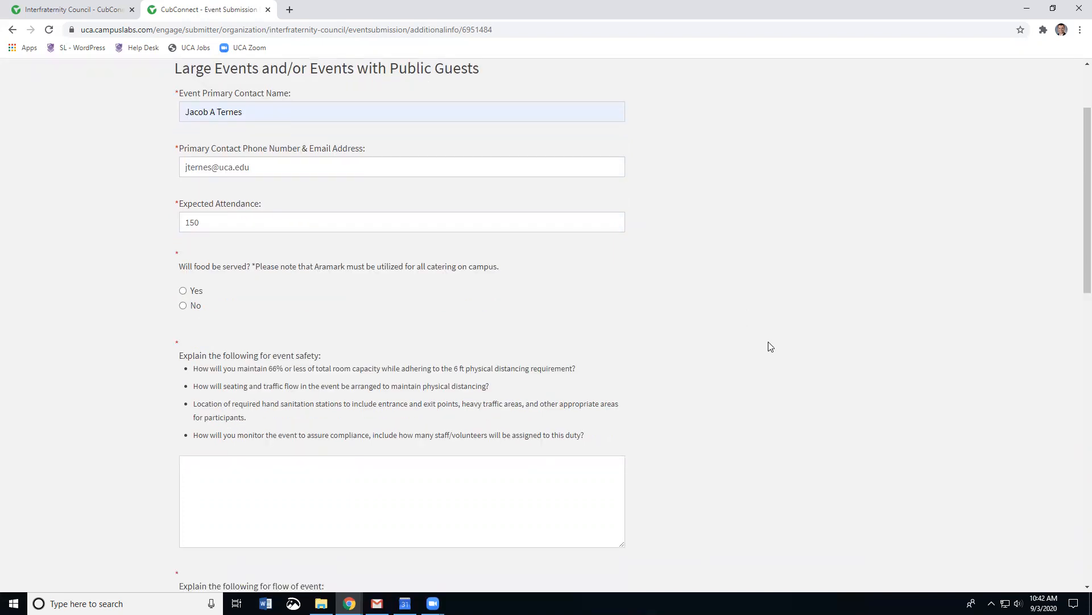
scroll(778, 344, "down", 1)
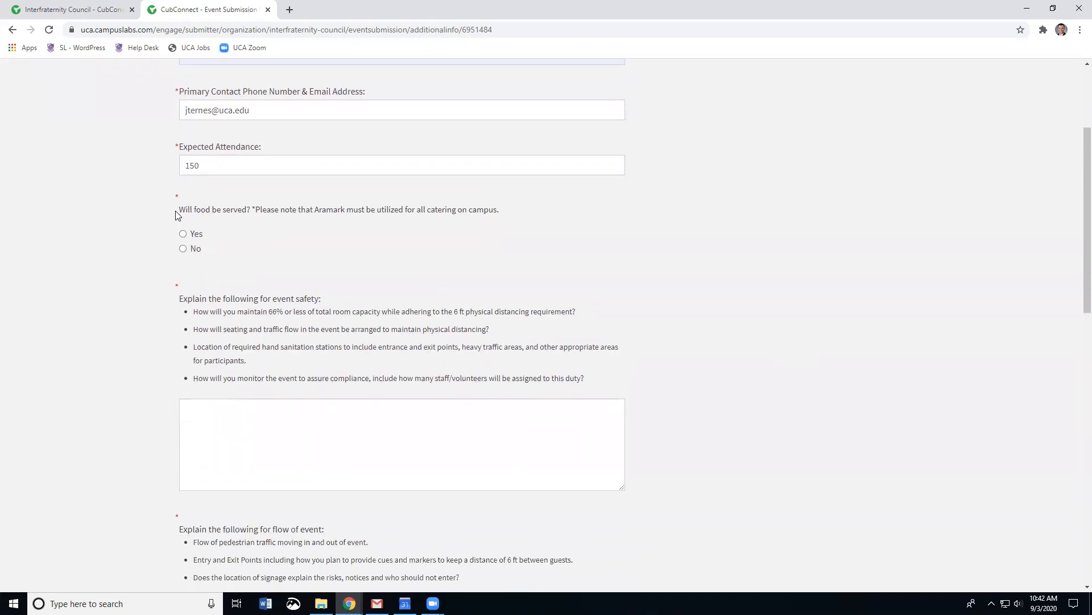
left_click(184, 249)
scroll(680, 302, "down", 2)
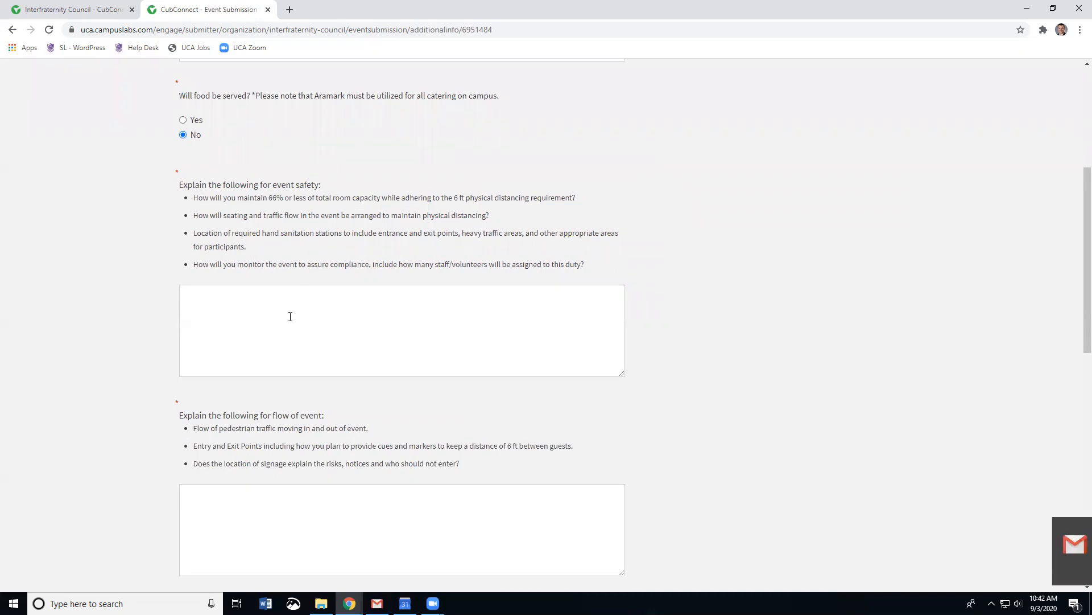
Step: Enter 'na' for the event safety question and move on toward the floor-plan upload
left_click(248, 313)
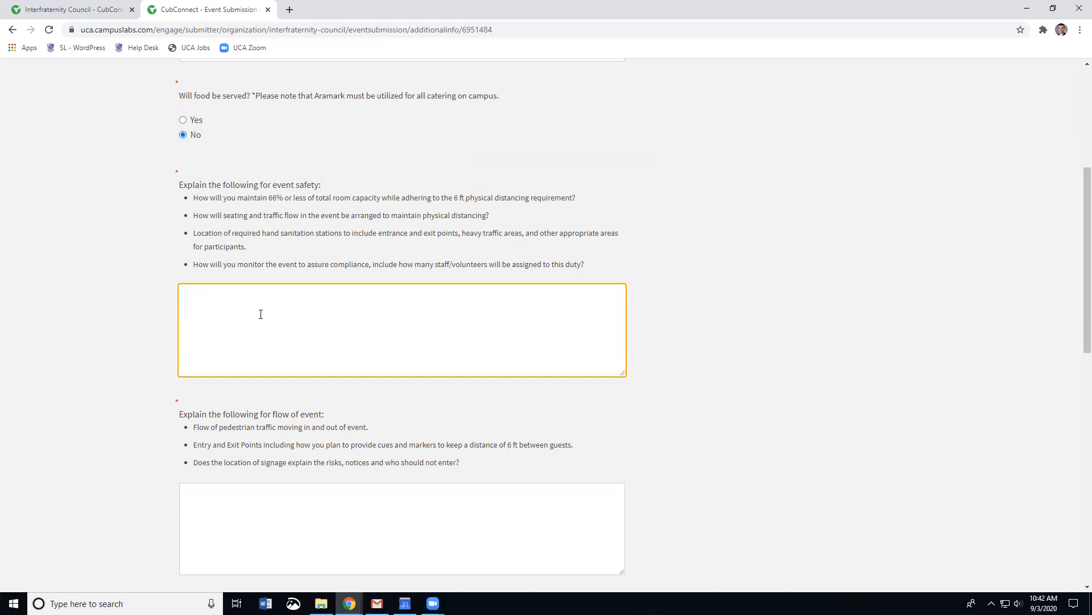
type("na")
left_click(804, 409)
scroll(803, 409, "down", 4)
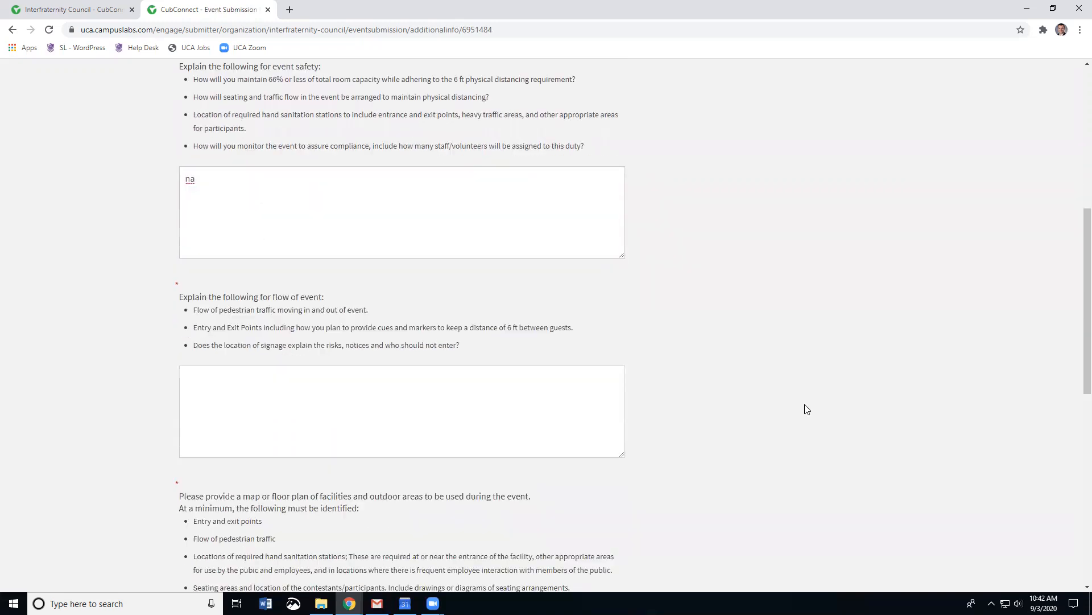
left_click(219, 288)
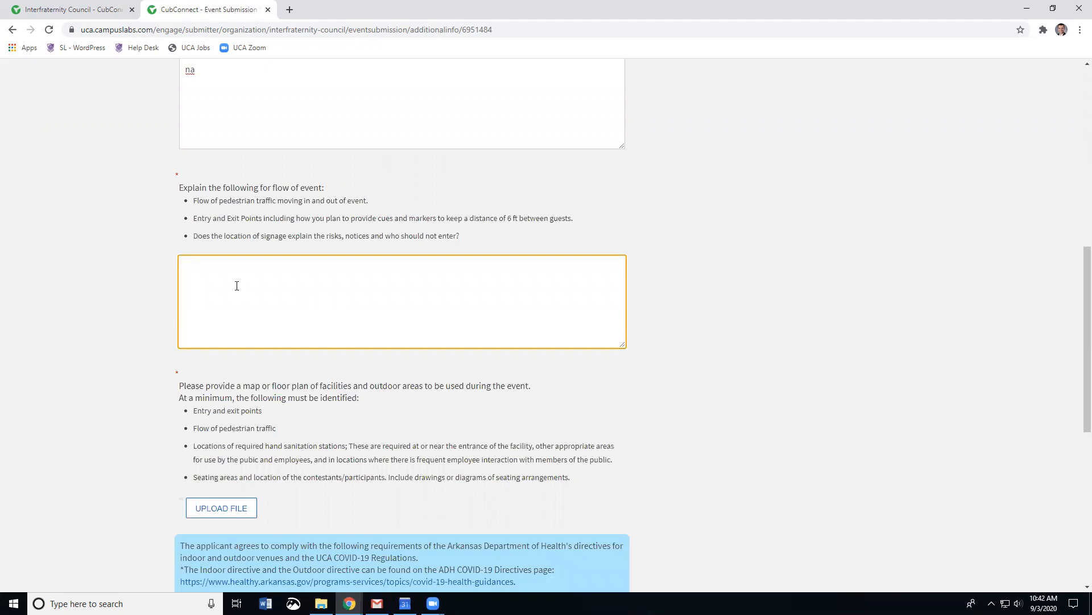
scroll(237, 285, "down", 1)
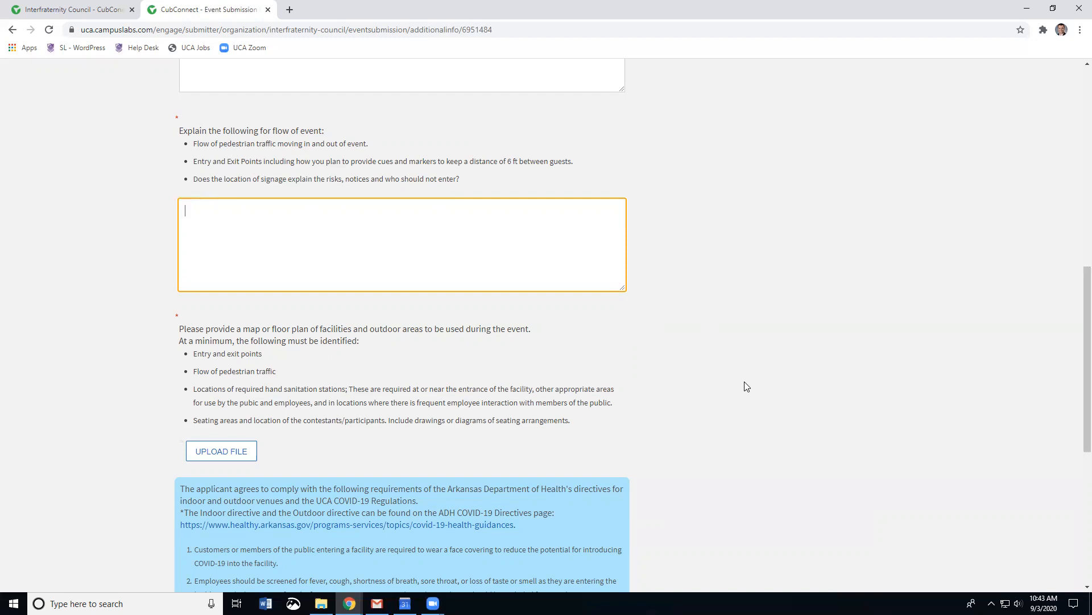
scroll(712, 381, "down", 1)
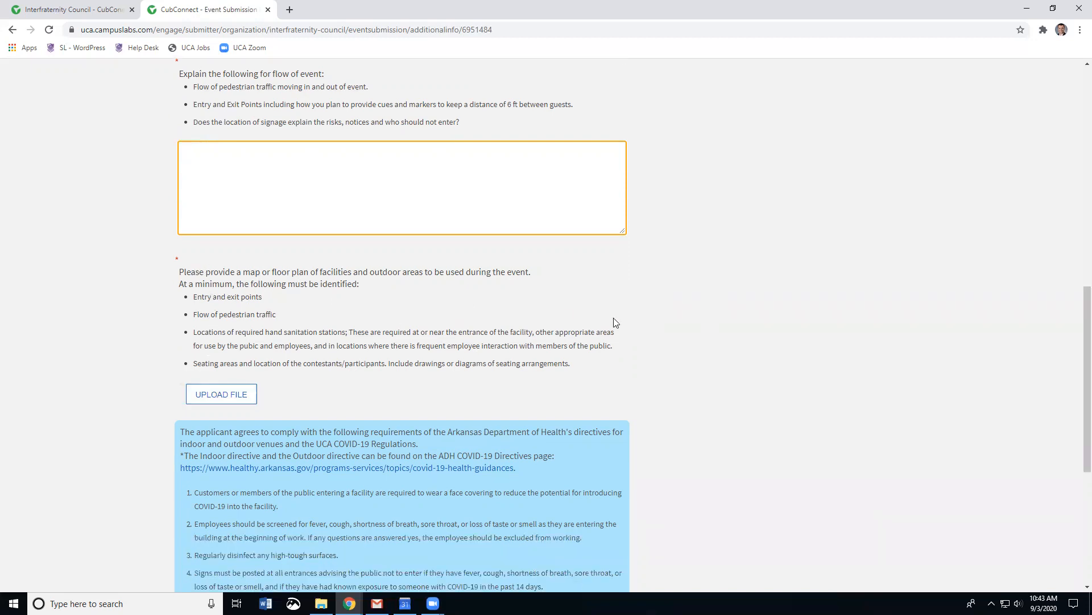
scroll(695, 425, "down", 1)
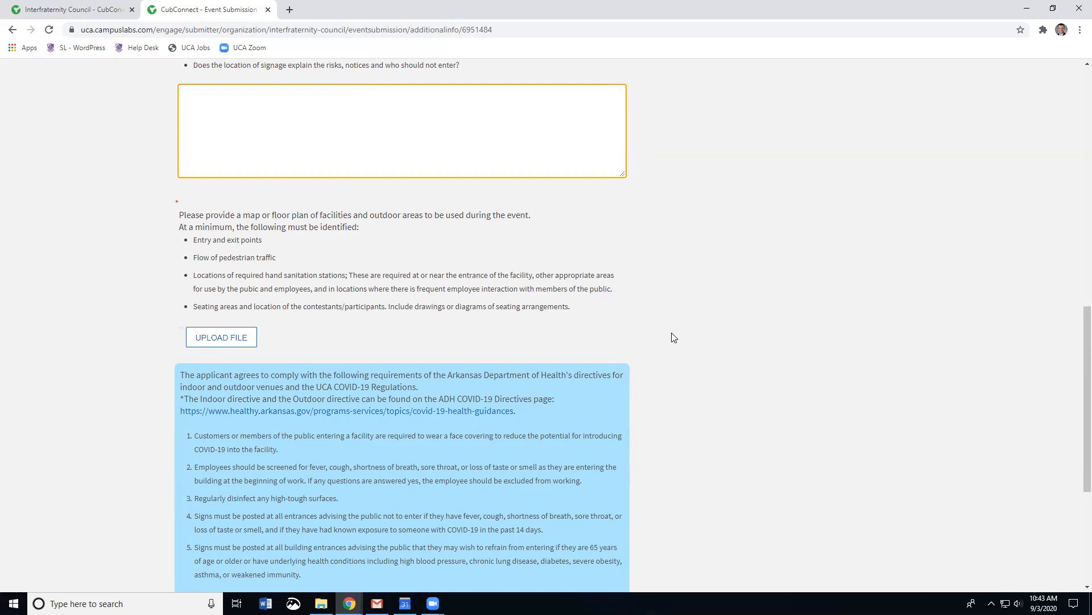
Step: Upload Donaghey_Avenue_Road_Work.pdf as the event's map or floor plan
left_click(217, 339)
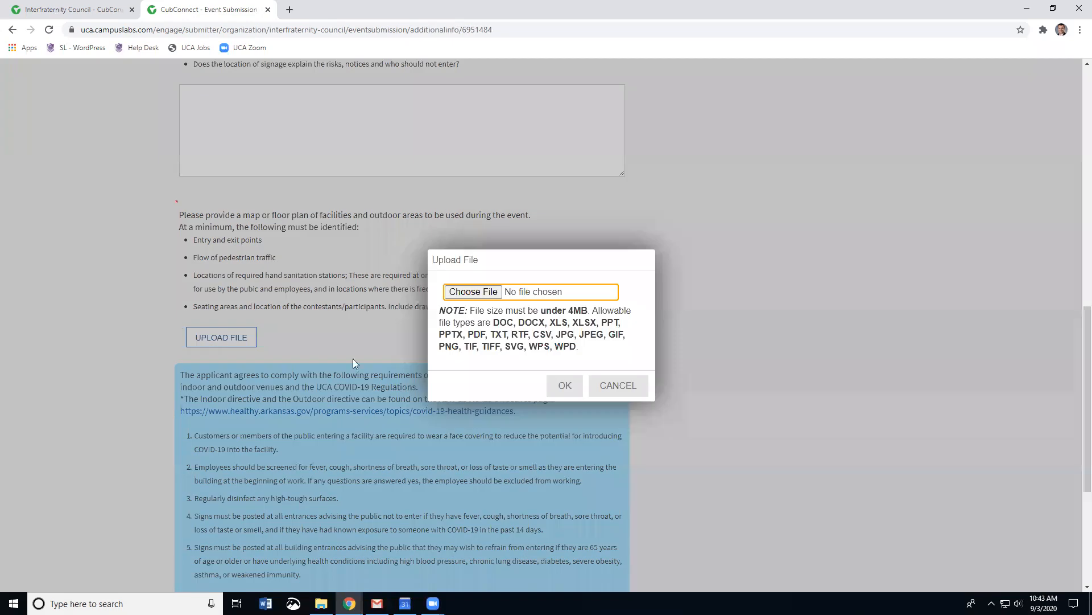
left_click(490, 293)
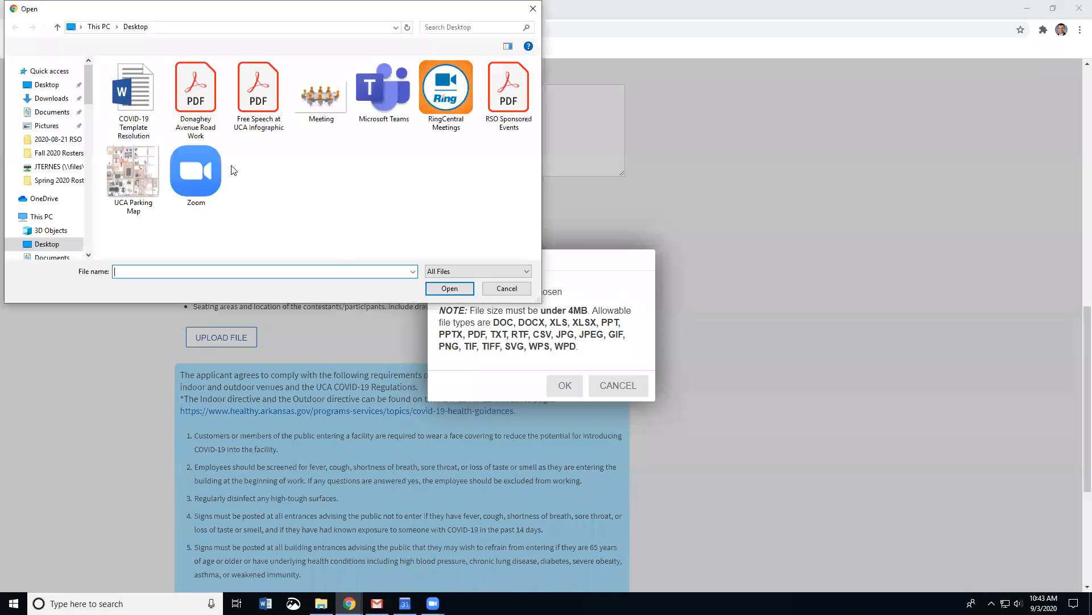
double_click(208, 109)
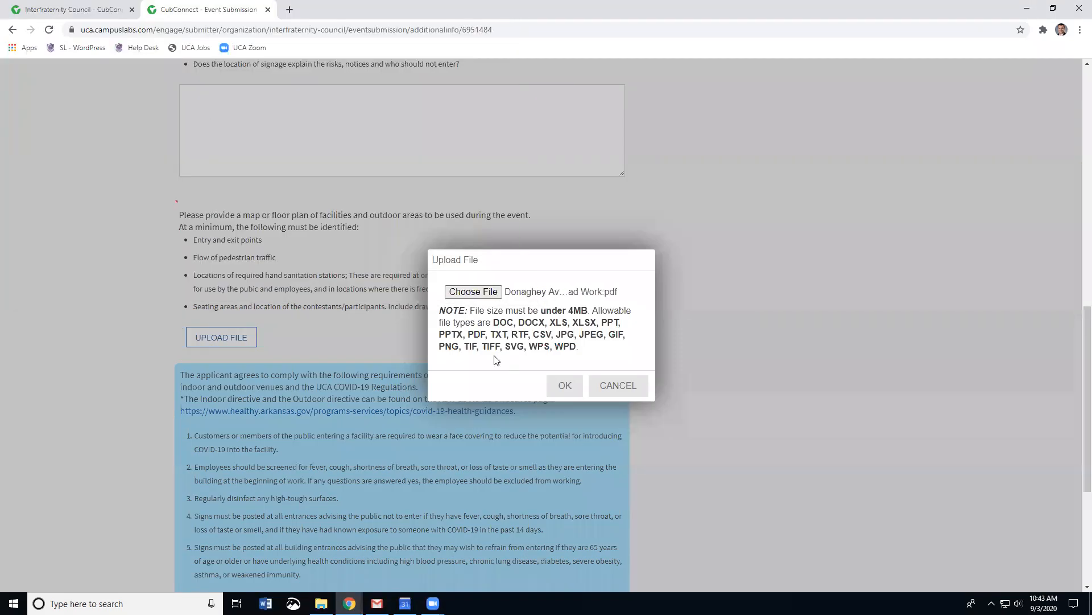
left_click(565, 386)
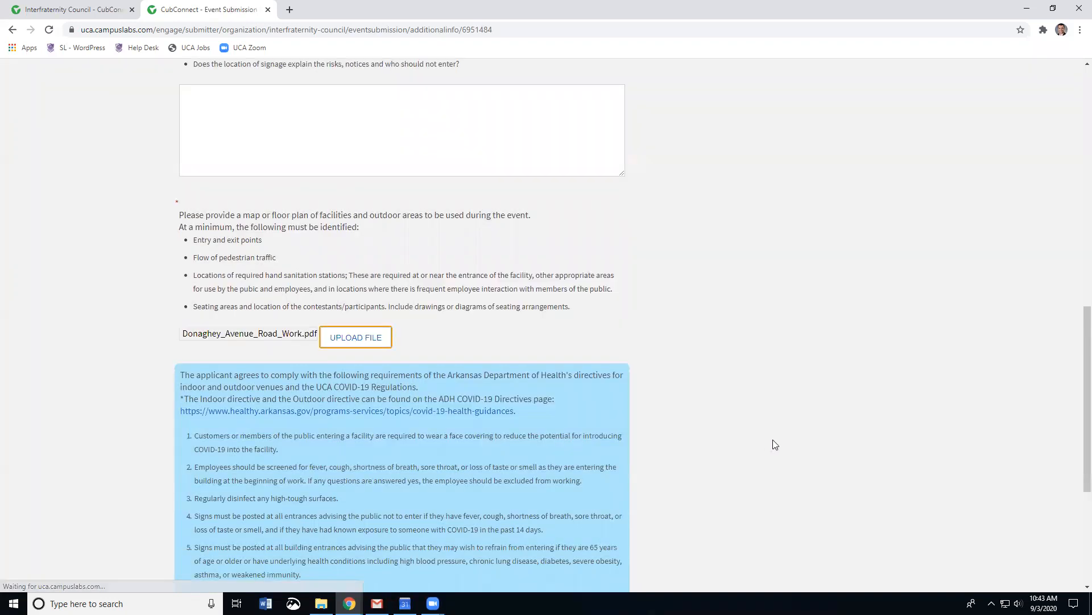
scroll(774, 442, "down", 3)
scroll(768, 445, "down", 1)
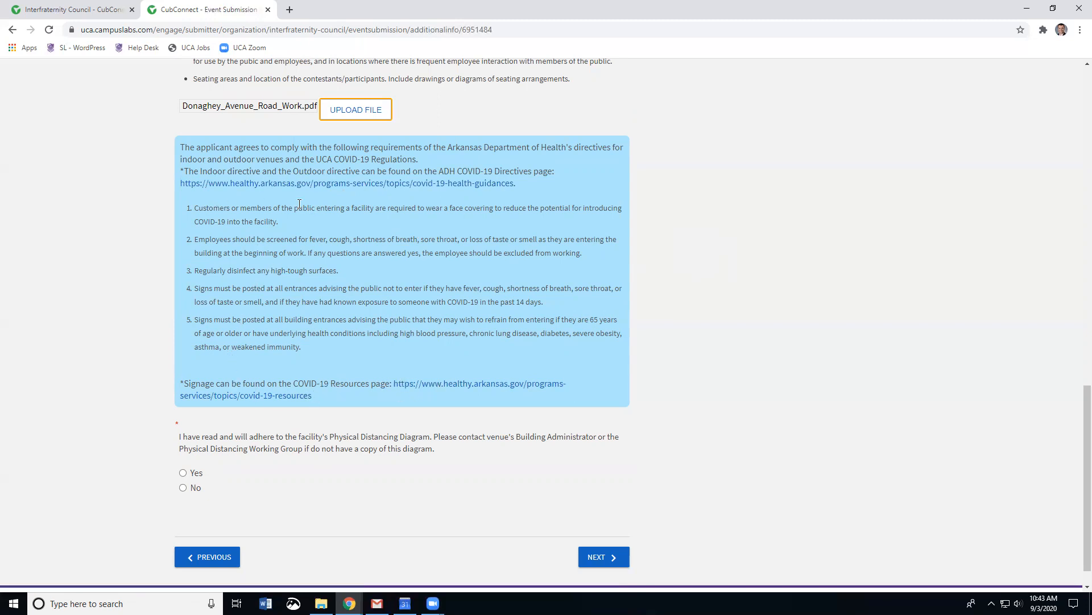
Step: Answer Yes to adhering to the physical distancing requirements
left_click(665, 377)
scroll(666, 377, "down", 1)
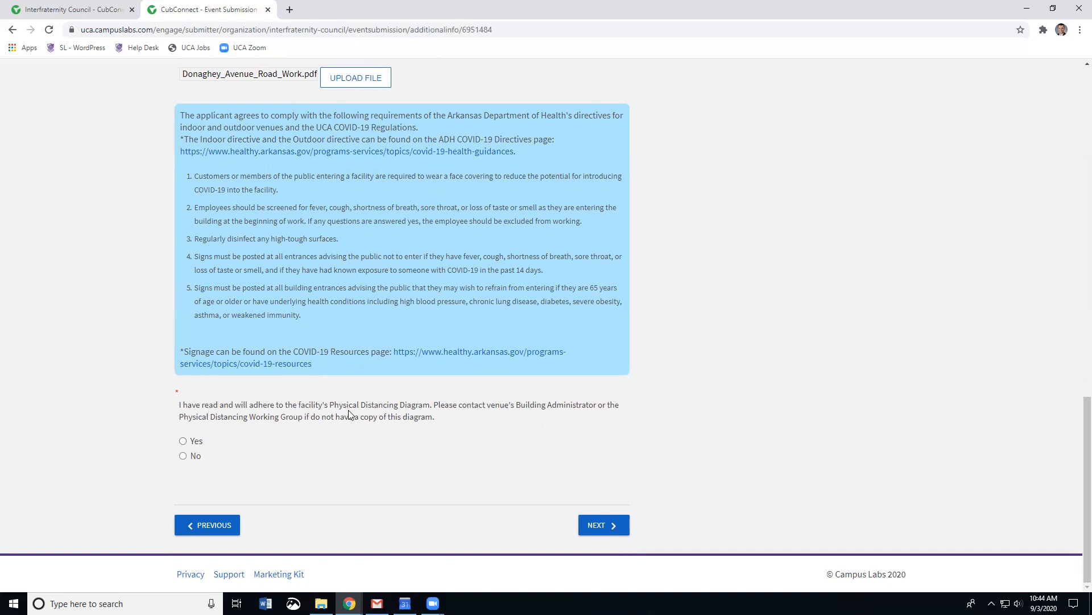
left_click_drag(330, 404, 344, 405)
left_click(319, 408)
Step: Fill the flagged flow-of-event answer with 'na' and continue to the submission review
left_click(608, 527)
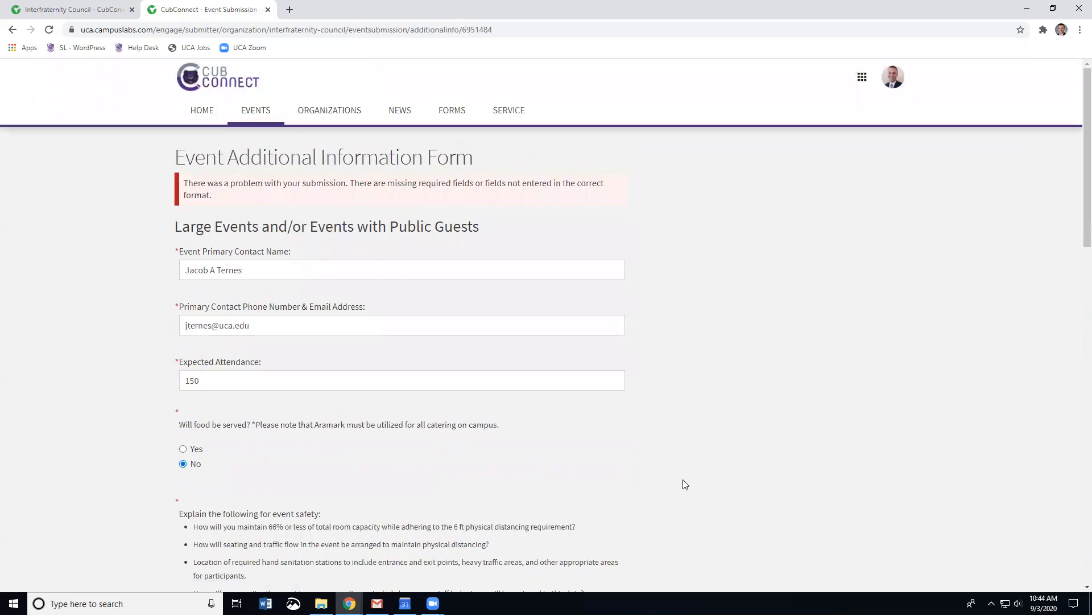
scroll(707, 468, "down", 4)
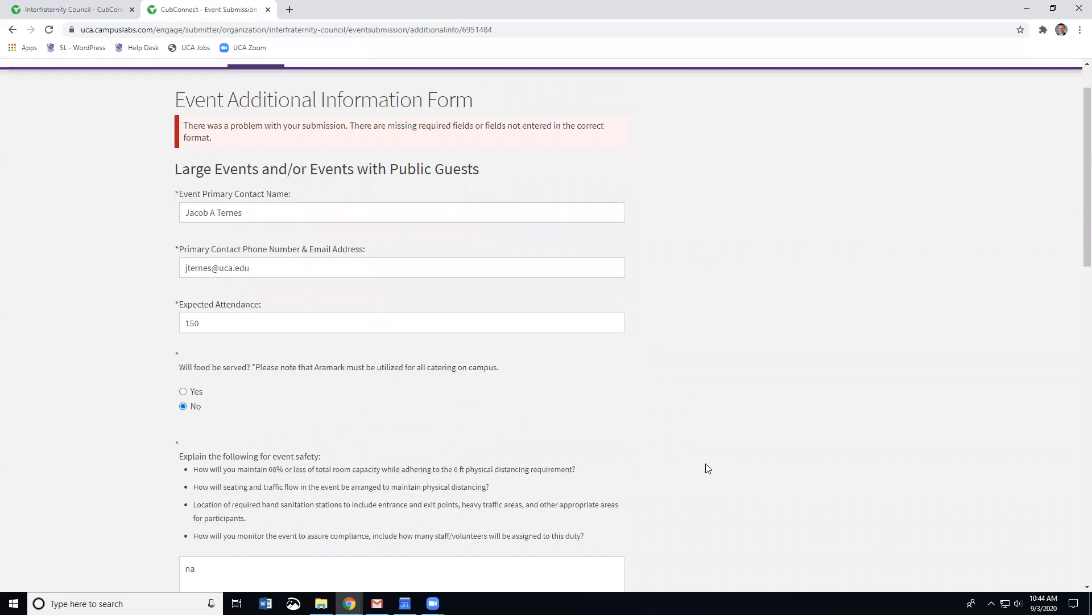
scroll(707, 468, "down", 4)
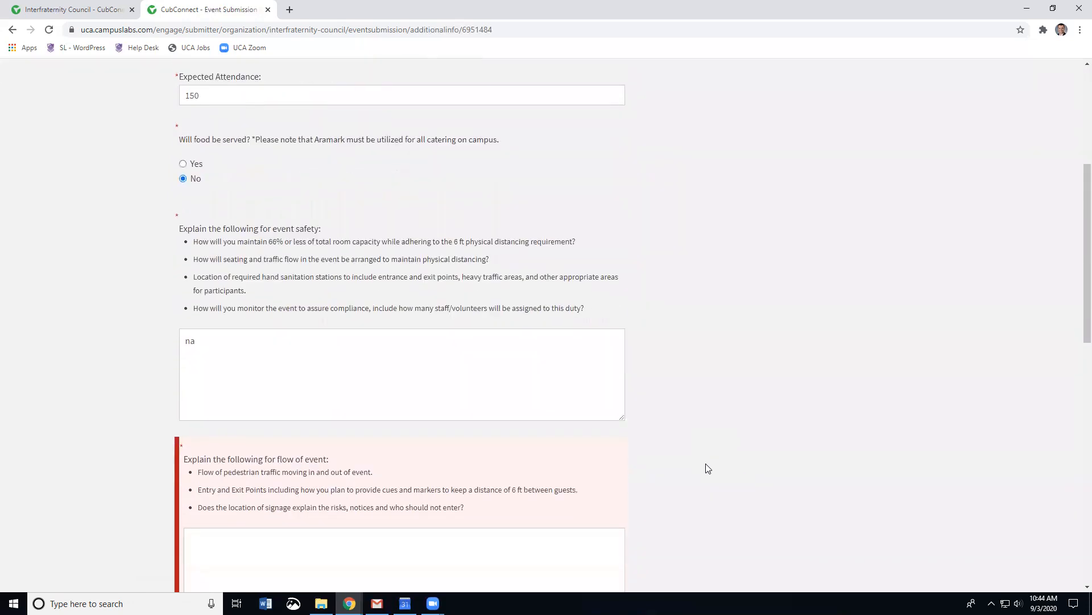
left_click(228, 387)
type("na")
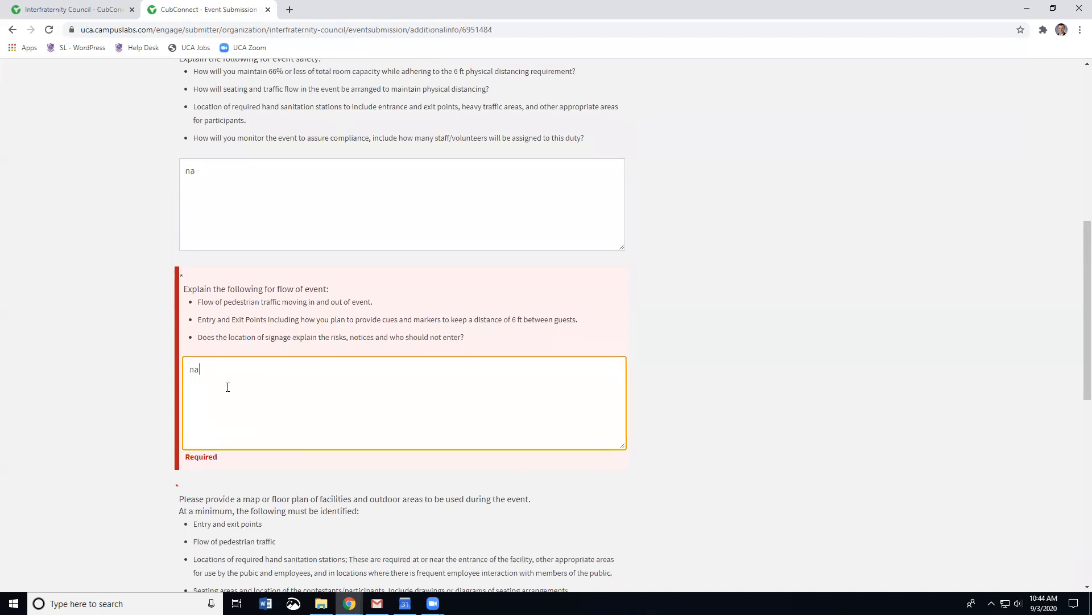
left_click(754, 459)
scroll(754, 460, "down", 4)
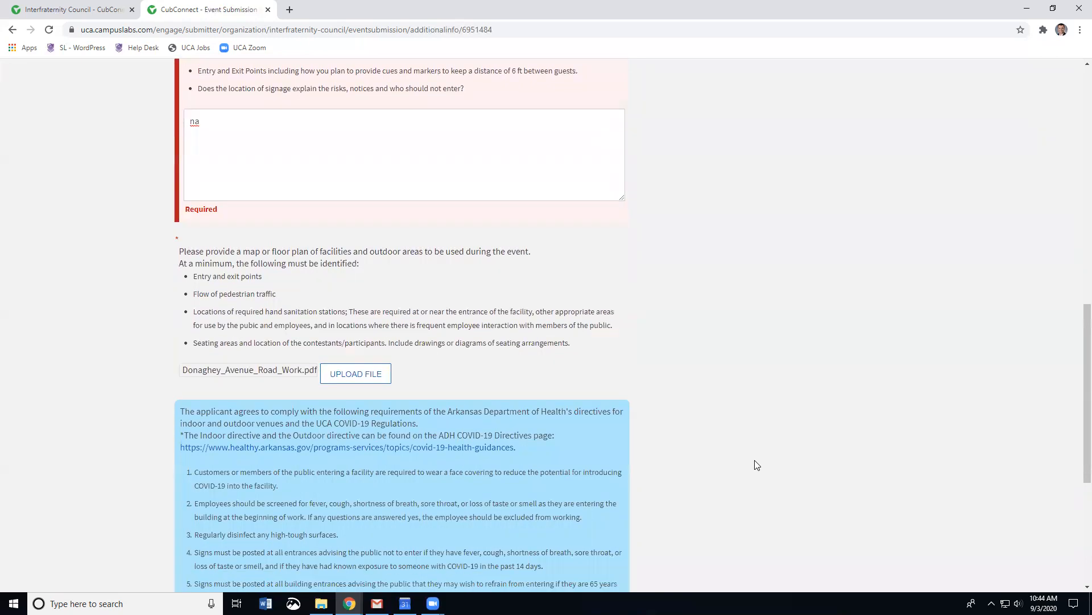
scroll(755, 465, "down", 3)
scroll(755, 465, "up", 3)
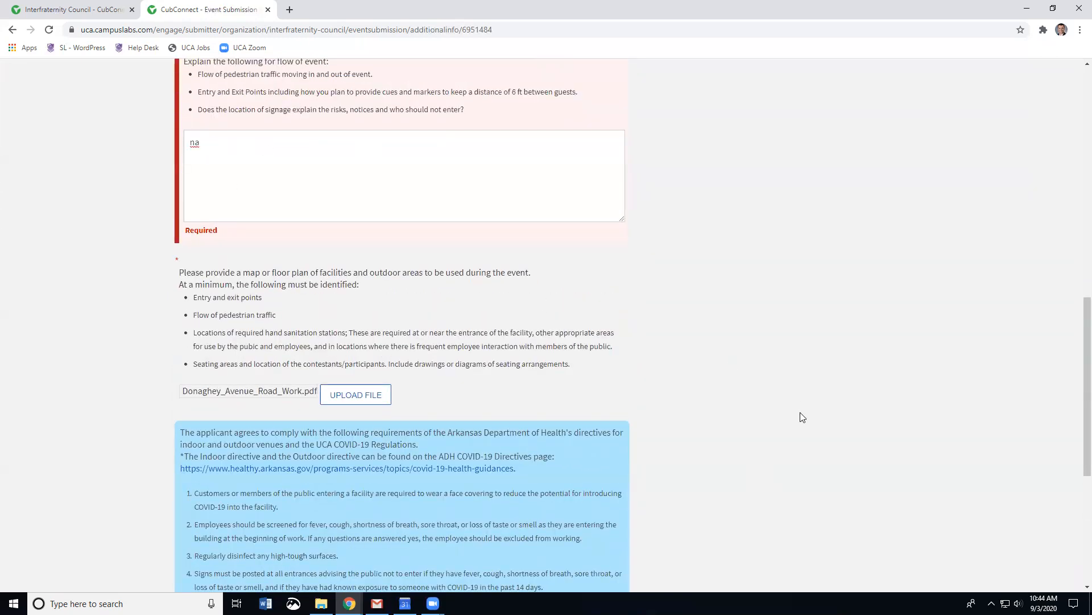
scroll(800, 412, "down", 5)
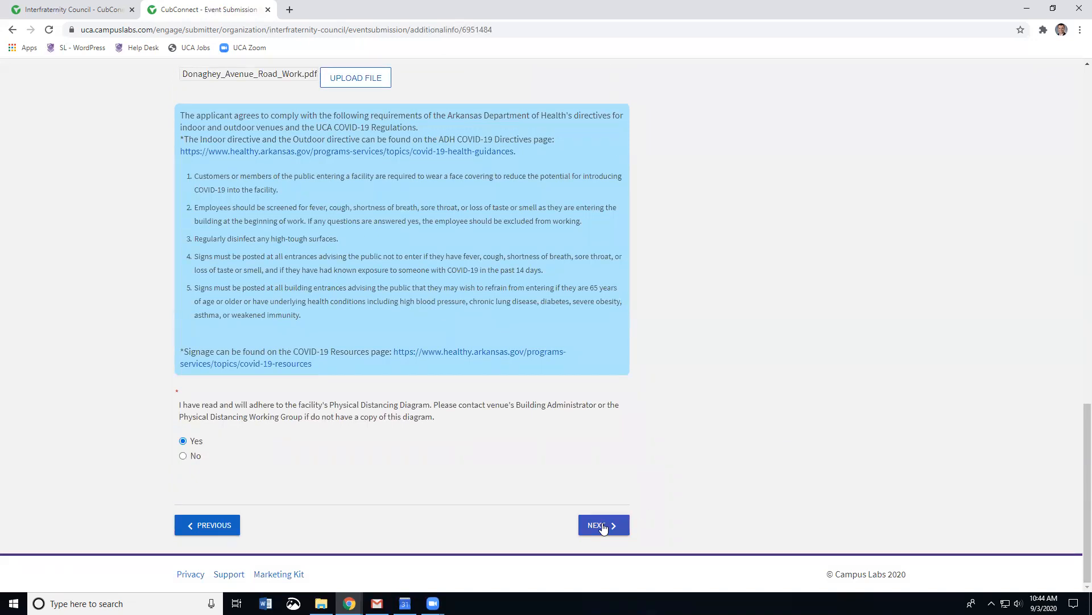
left_click(604, 527)
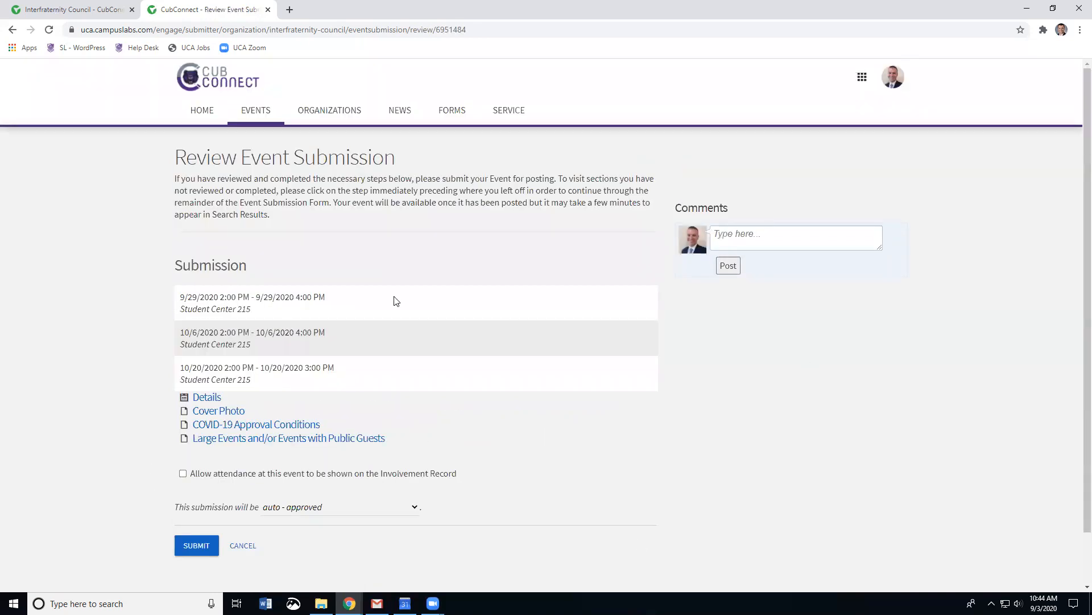
Step: Scroll through the Review Event Submission page, now showing the Large Events section
scroll(831, 473, "down", 1)
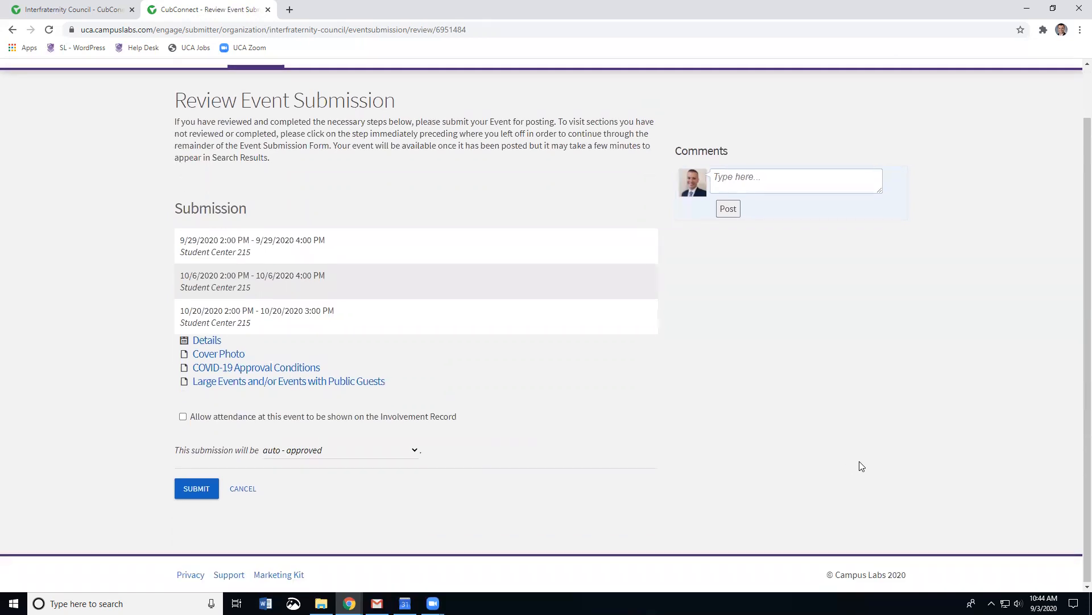